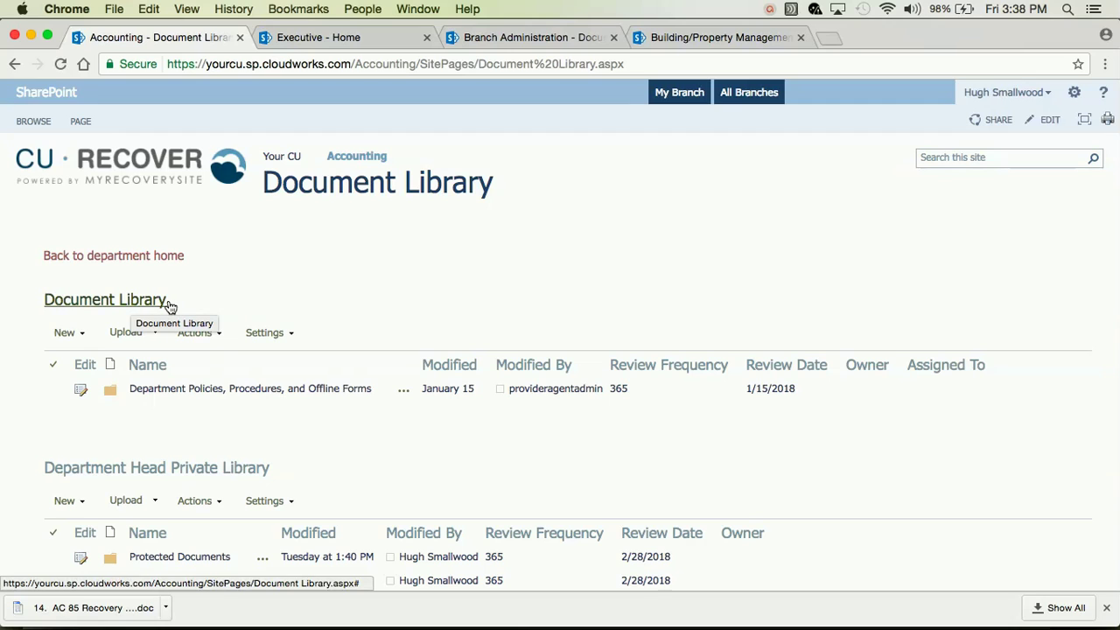
# - View the Department Policies, Procedures, and Offline Forms folder in the Accounting library and return to the Accounting home page
pyautogui.click(190, 396)
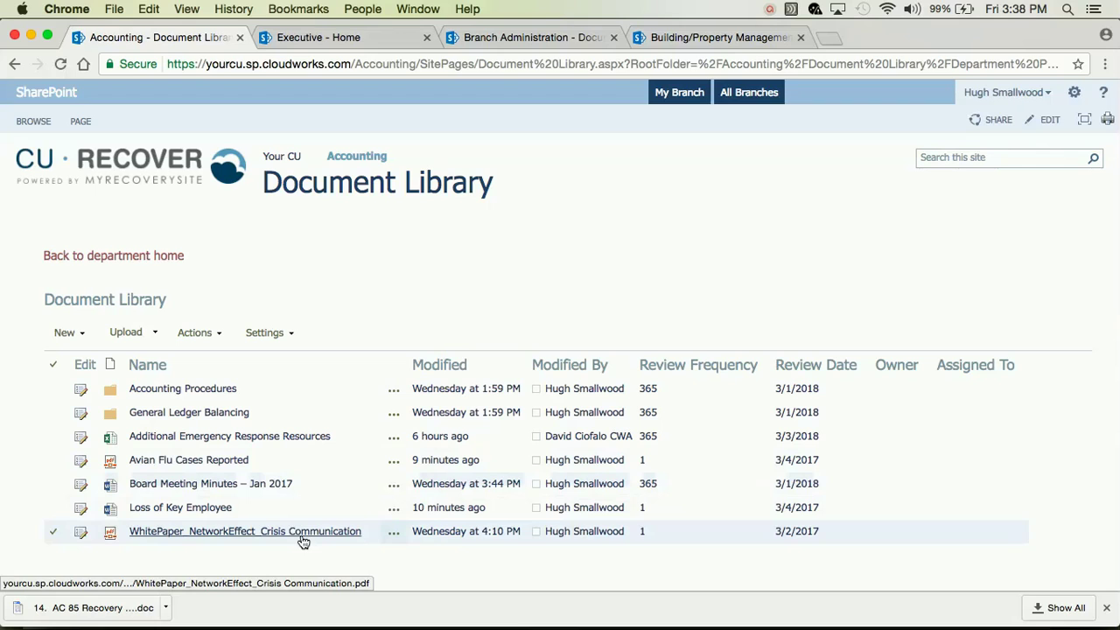
pyautogui.click(357, 161)
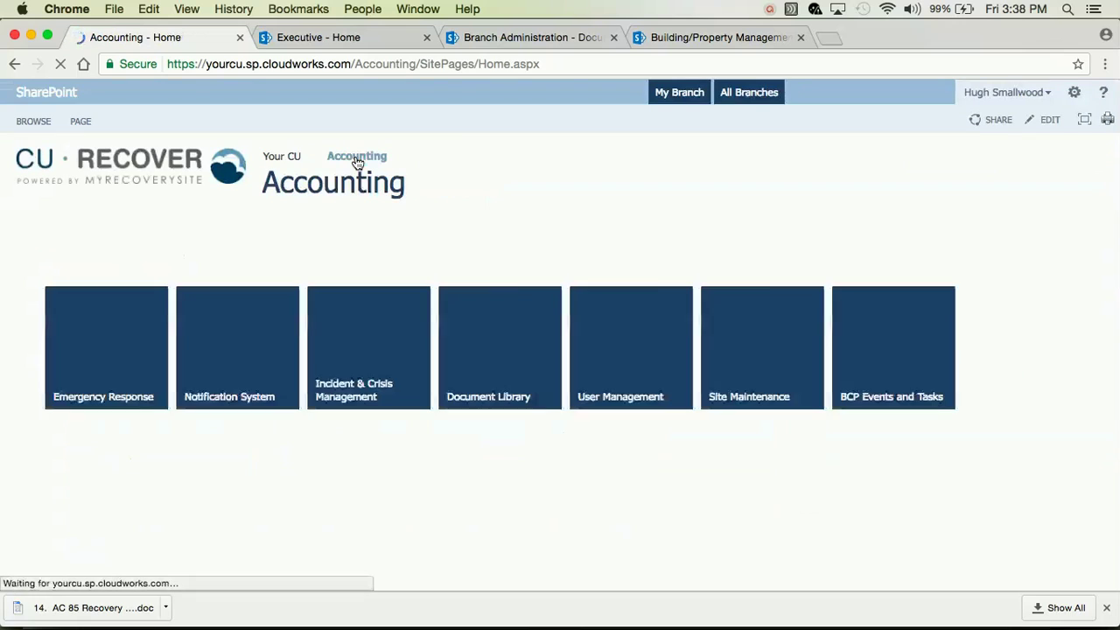
# - Expand the Document Review Required list on the Building/Property Management home page and look through its documents
pyautogui.click(687, 38)
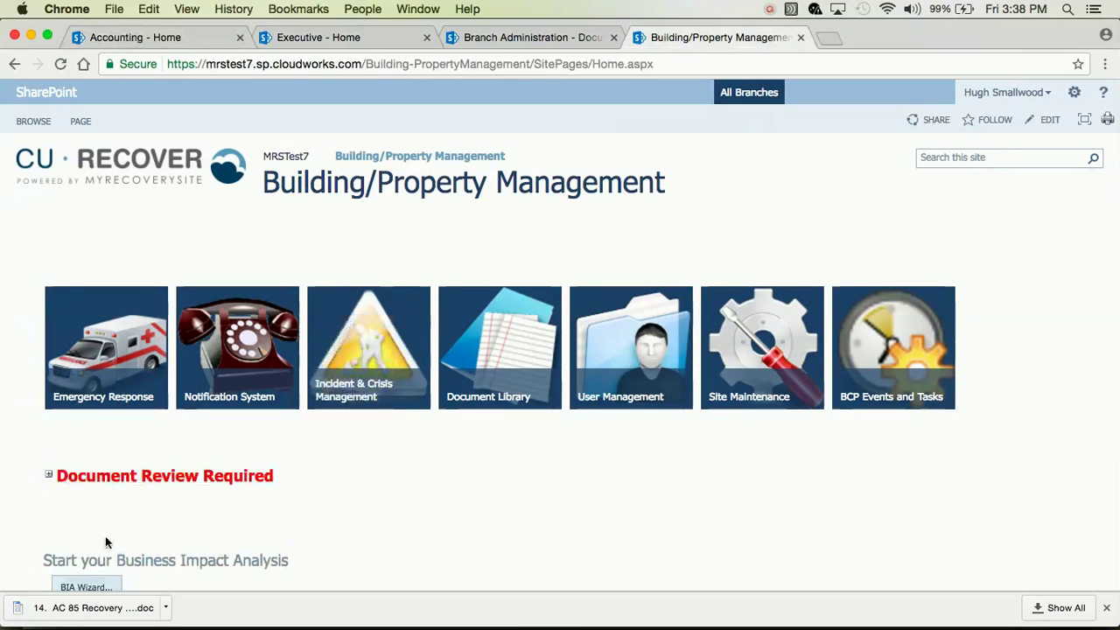
pyautogui.click(58, 476)
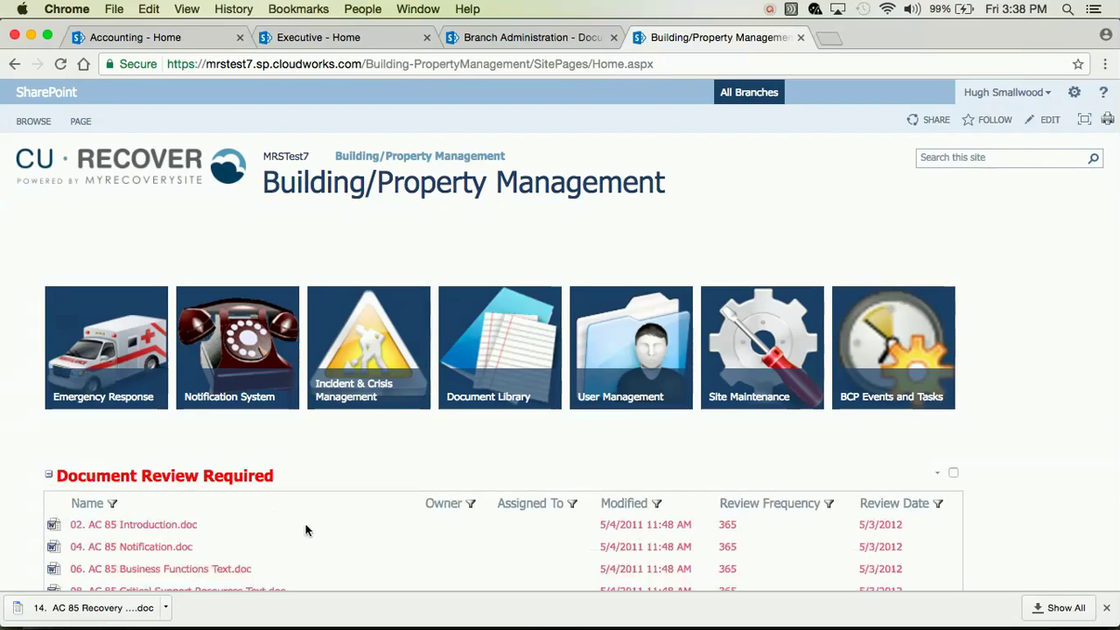
pyautogui.scroll(-5, 305, 529)
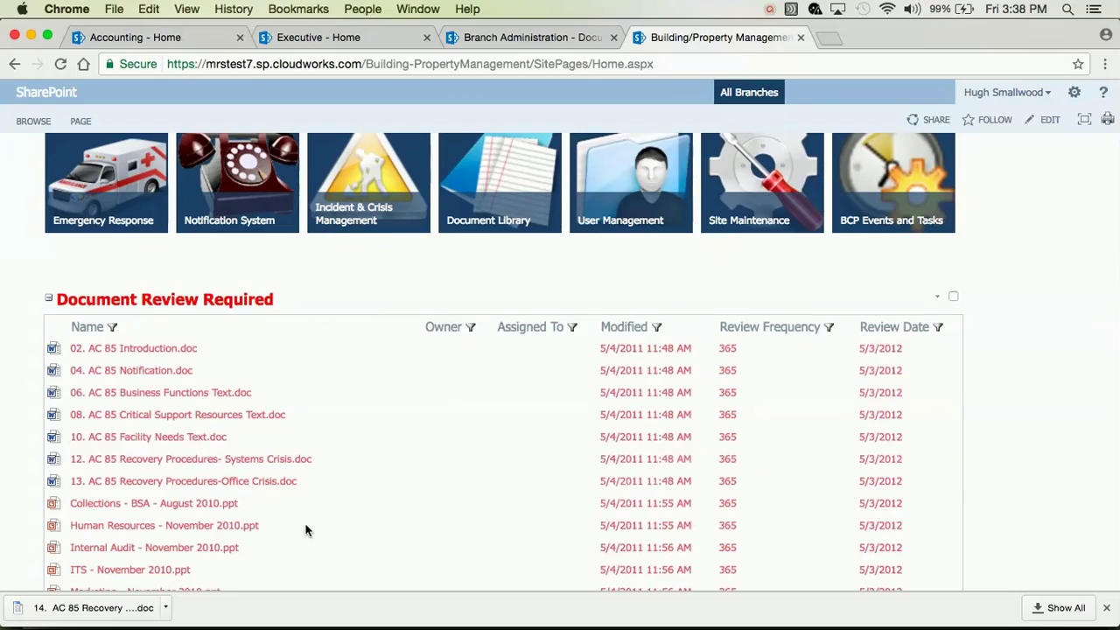
pyautogui.scroll(-11, 306, 529)
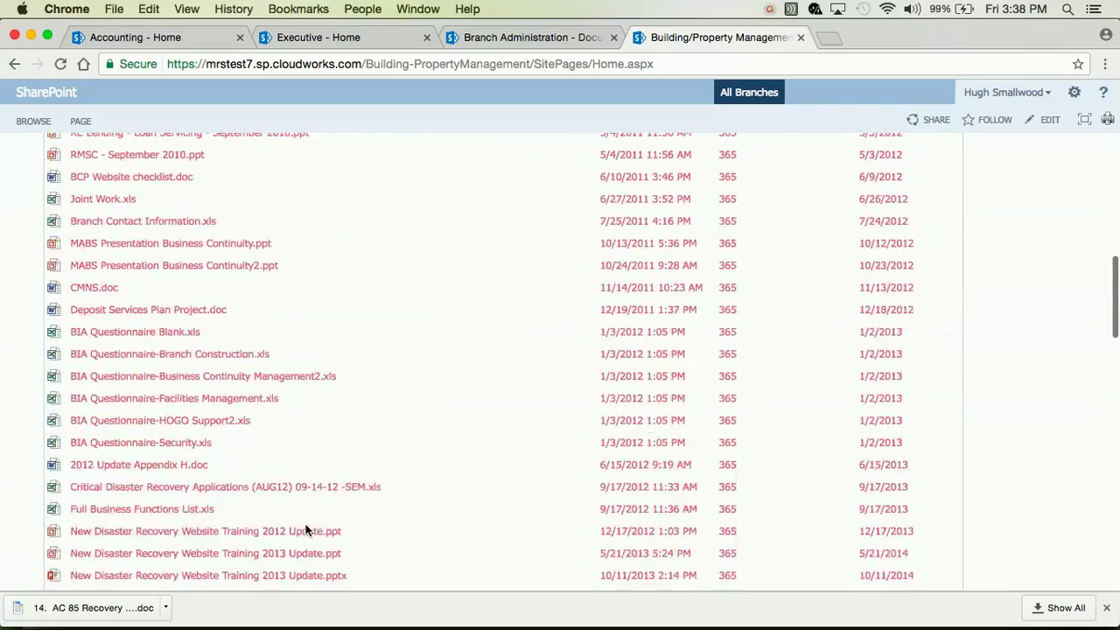
pyautogui.scroll(18, 305, 529)
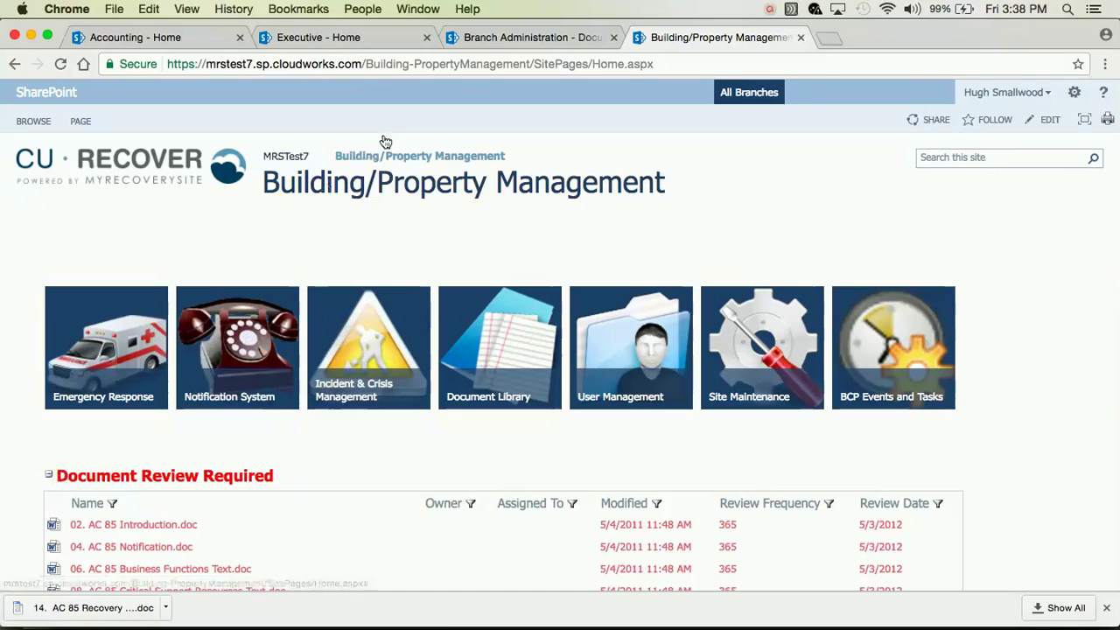
# - Open the Executive department's document library
pyautogui.click(338, 39)
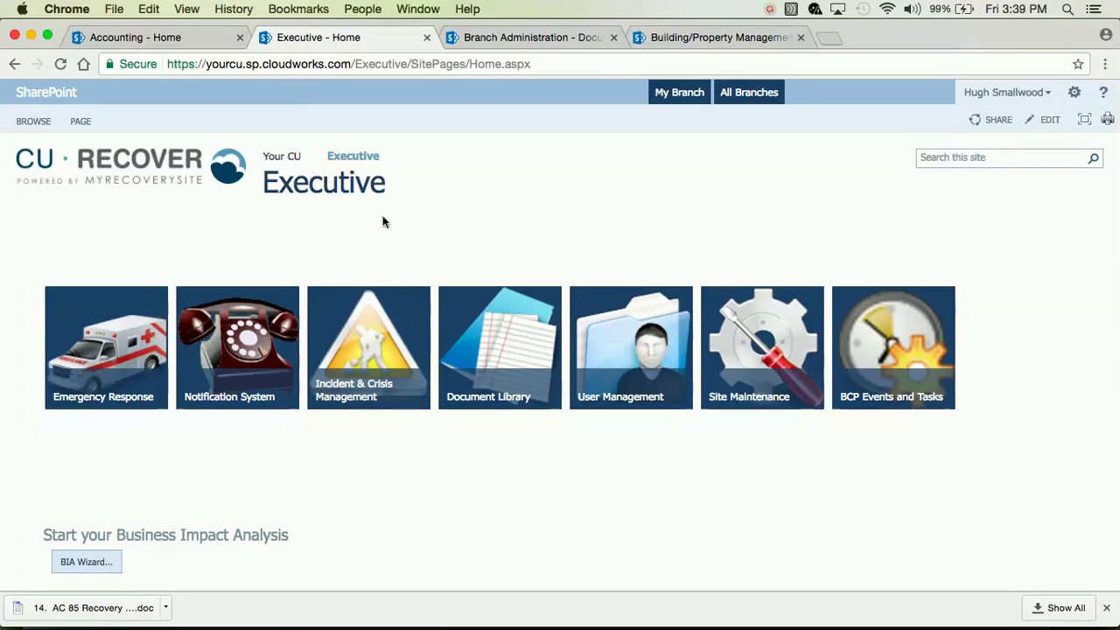
pyautogui.click(515, 382)
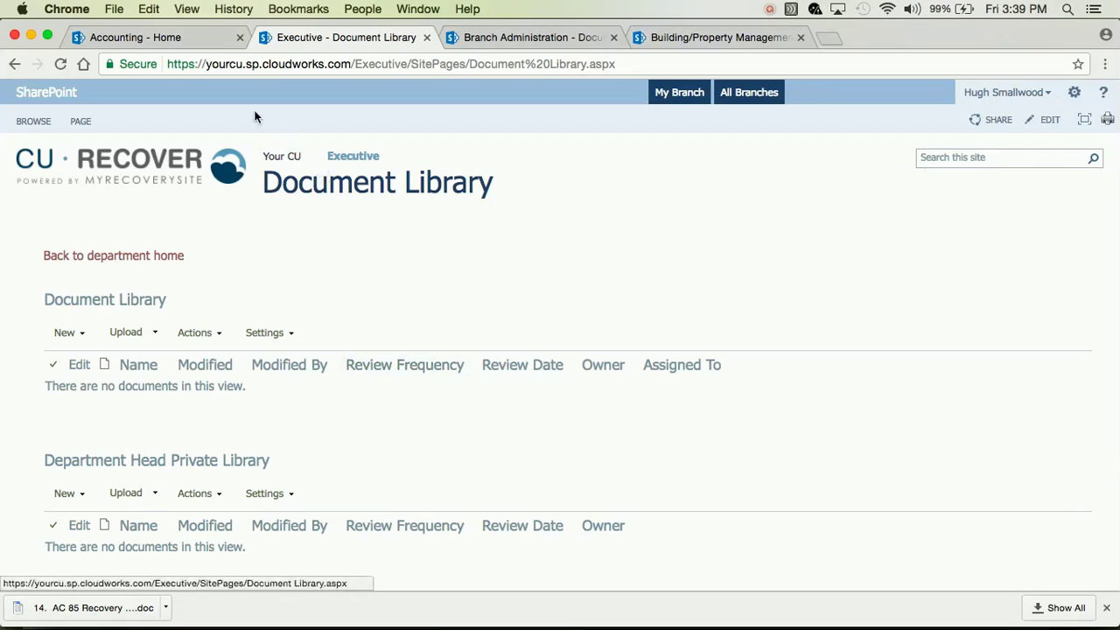
# - Expand the Document Review Required list on the Accounting home page, examine its entries, and collapse it
pyautogui.click(193, 35)
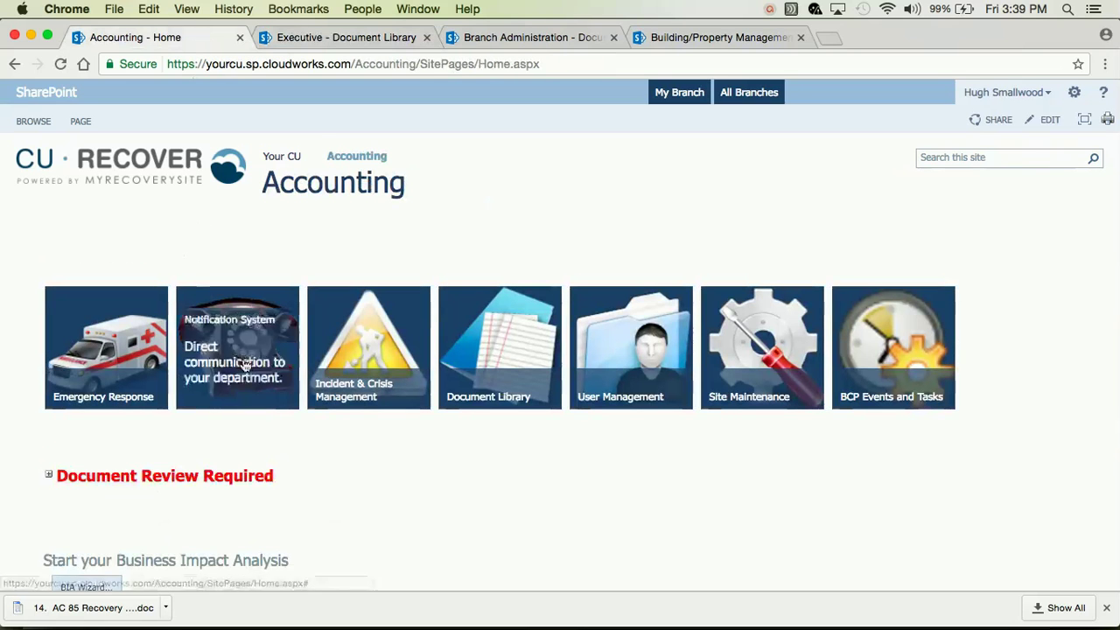
pyautogui.click(50, 475)
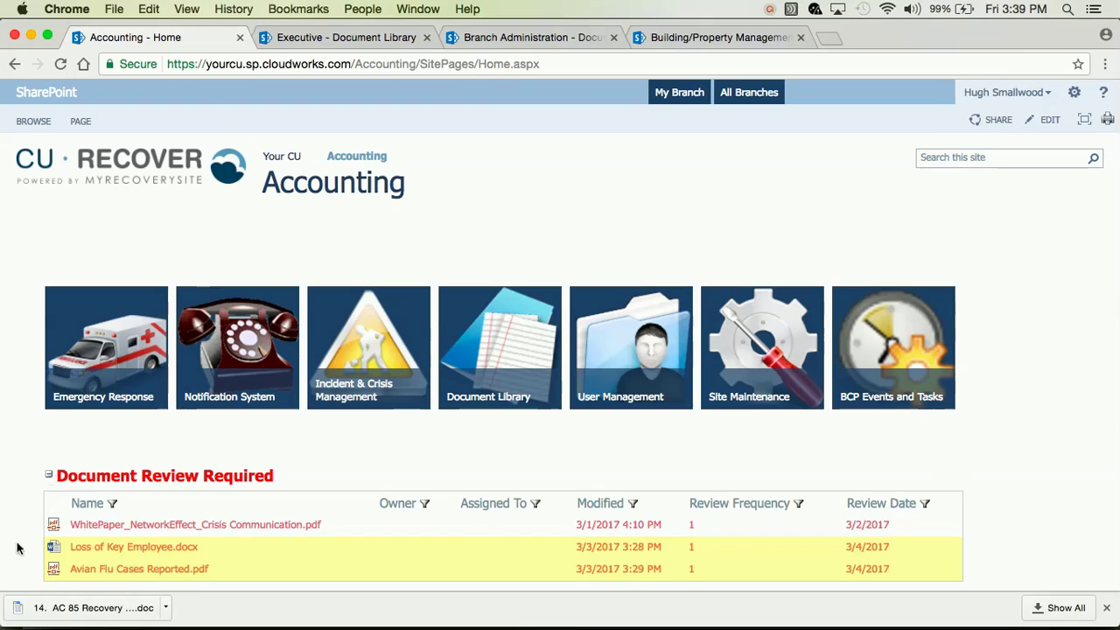
pyautogui.scroll(-1, 17, 547)
pyautogui.scroll(1, 18, 547)
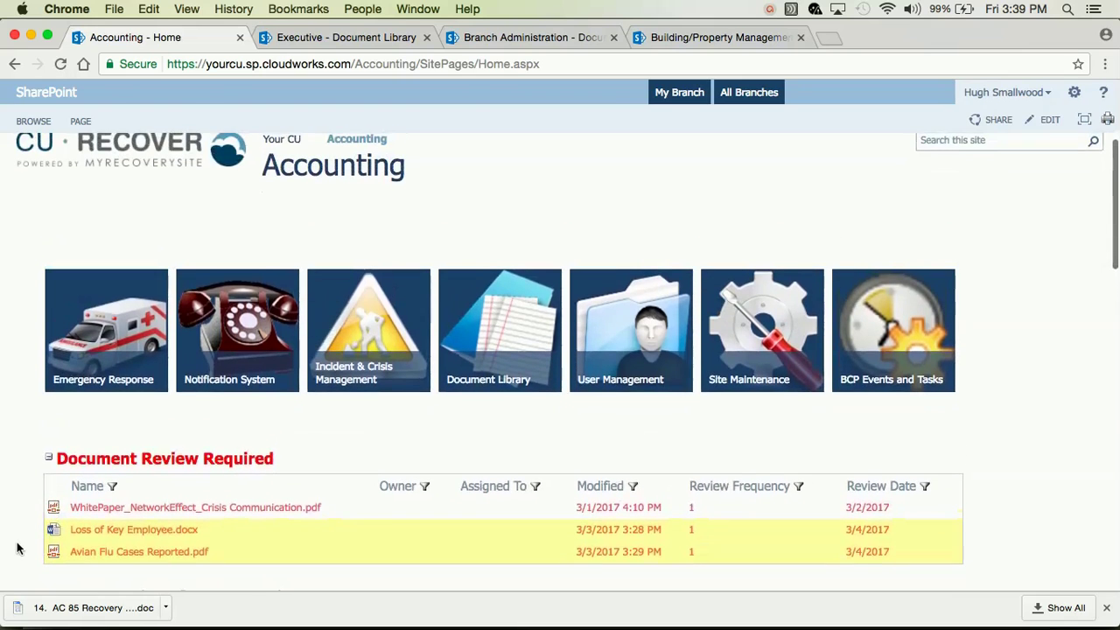
pyautogui.click(53, 464)
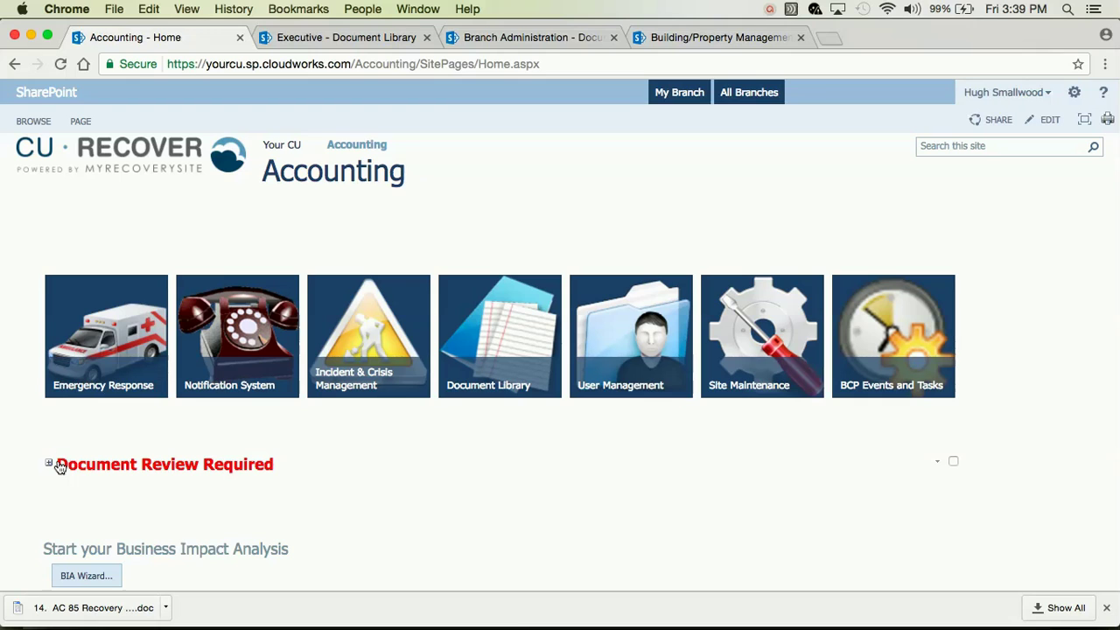
# - View Accounting's public and private document libraries and open the Department Policies, Procedures, and Offline Forms folder
pyautogui.click(497, 376)
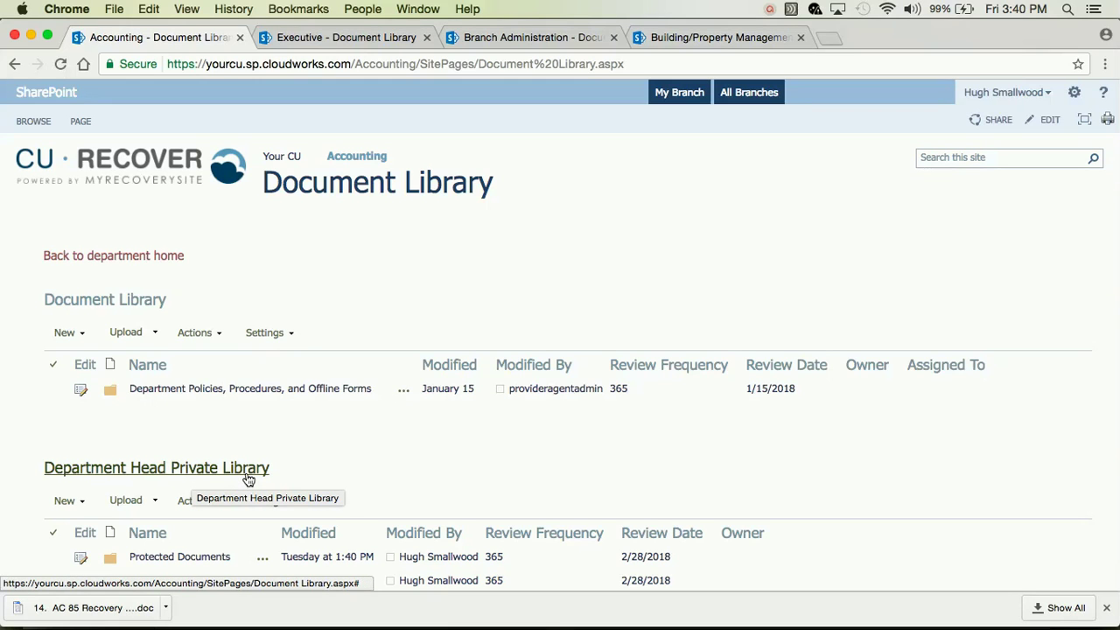
pyautogui.scroll(-2, 249, 480)
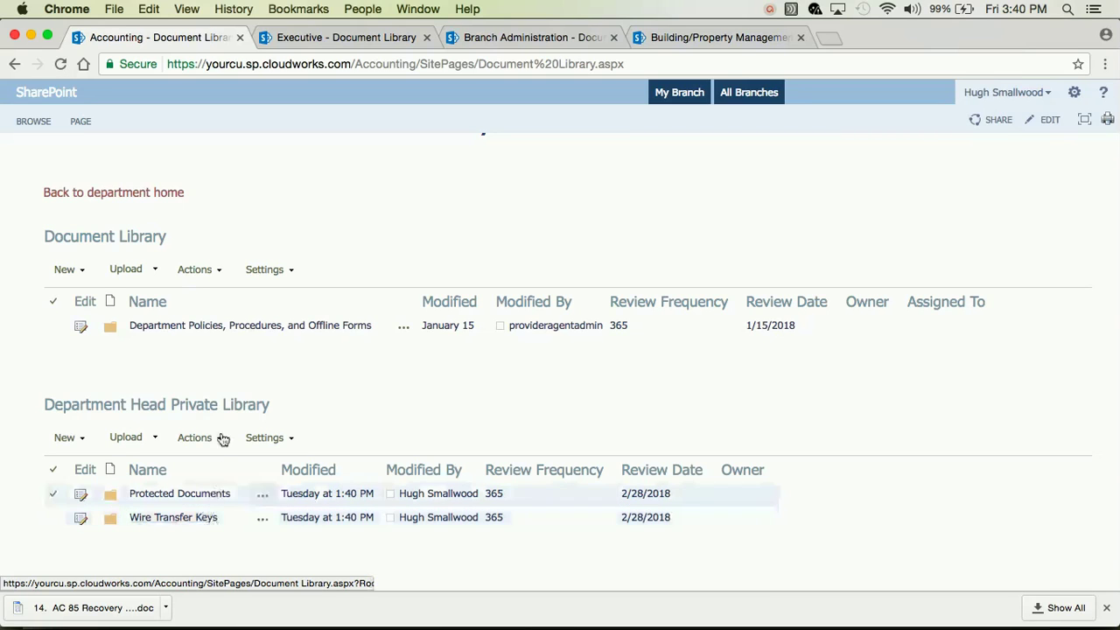
pyautogui.click(173, 329)
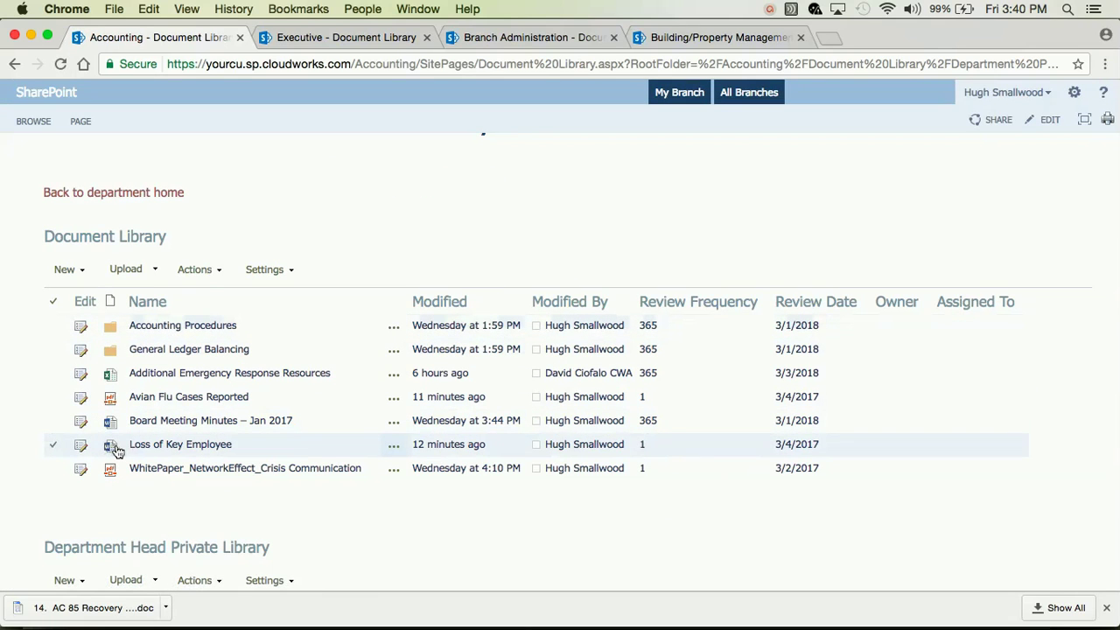
# - Try the Document content type in the properties of Loss of Key Employee and close them without saving
pyautogui.click(81, 447)
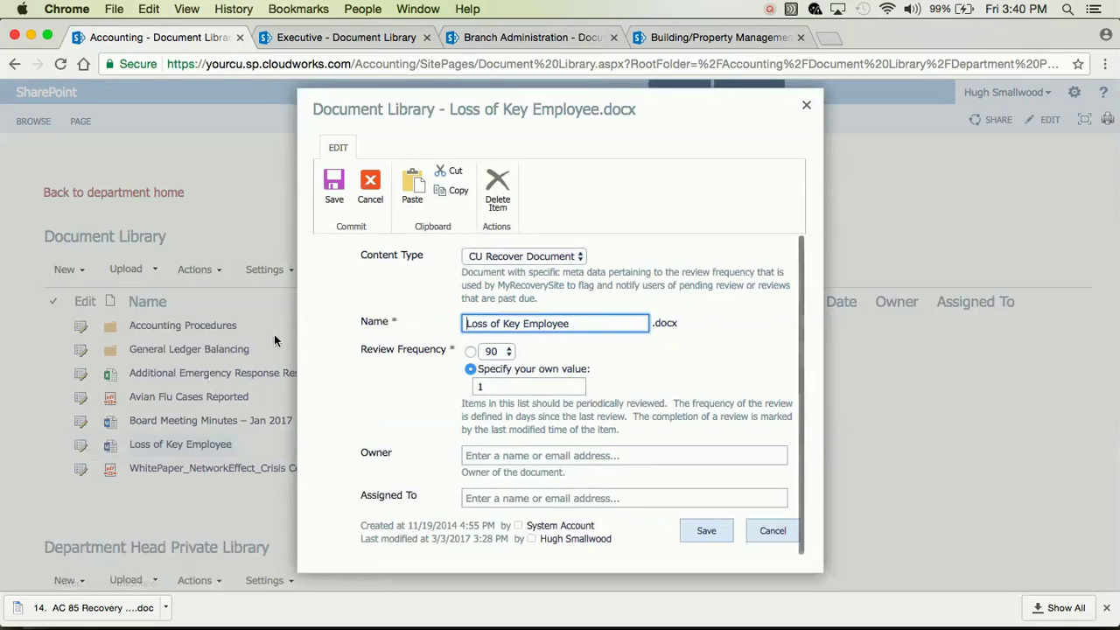
pyautogui.click(581, 258)
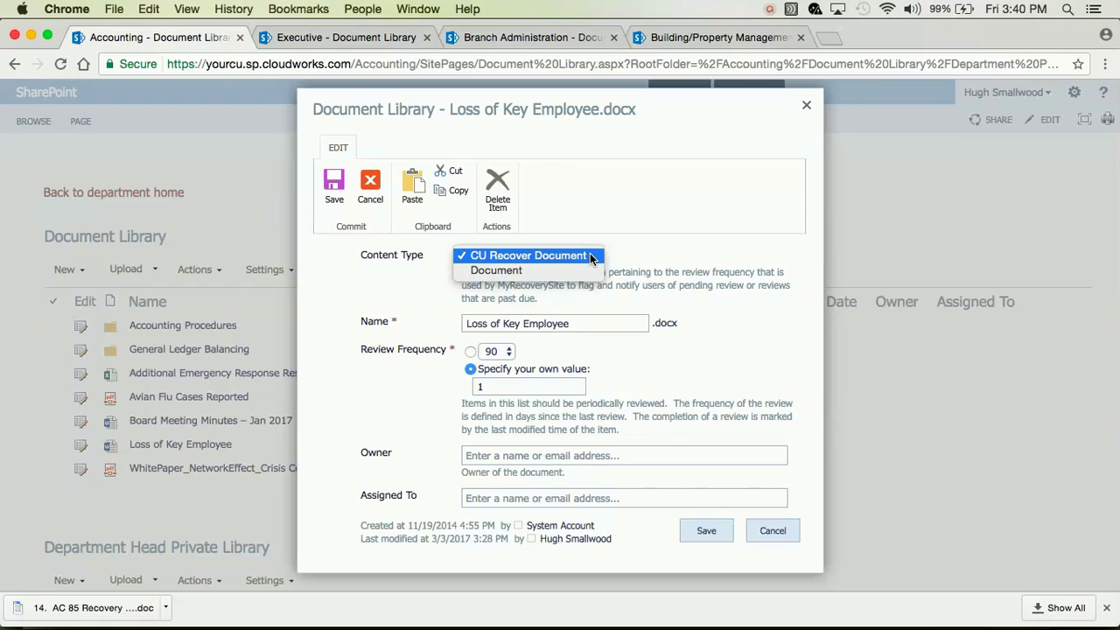
pyautogui.click(591, 255)
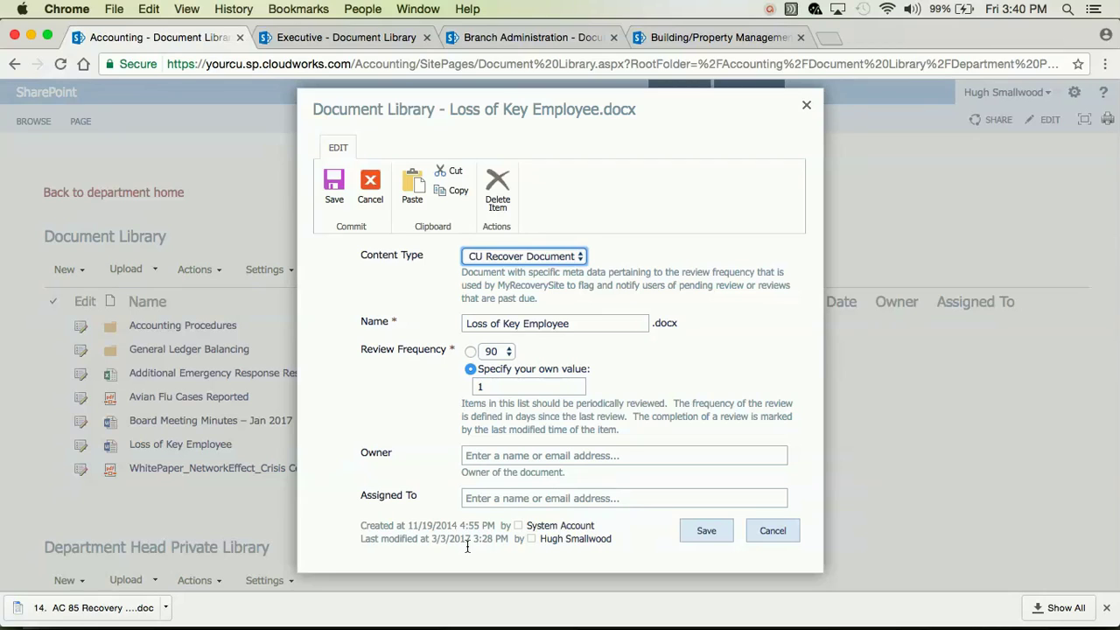
pyautogui.click(463, 455)
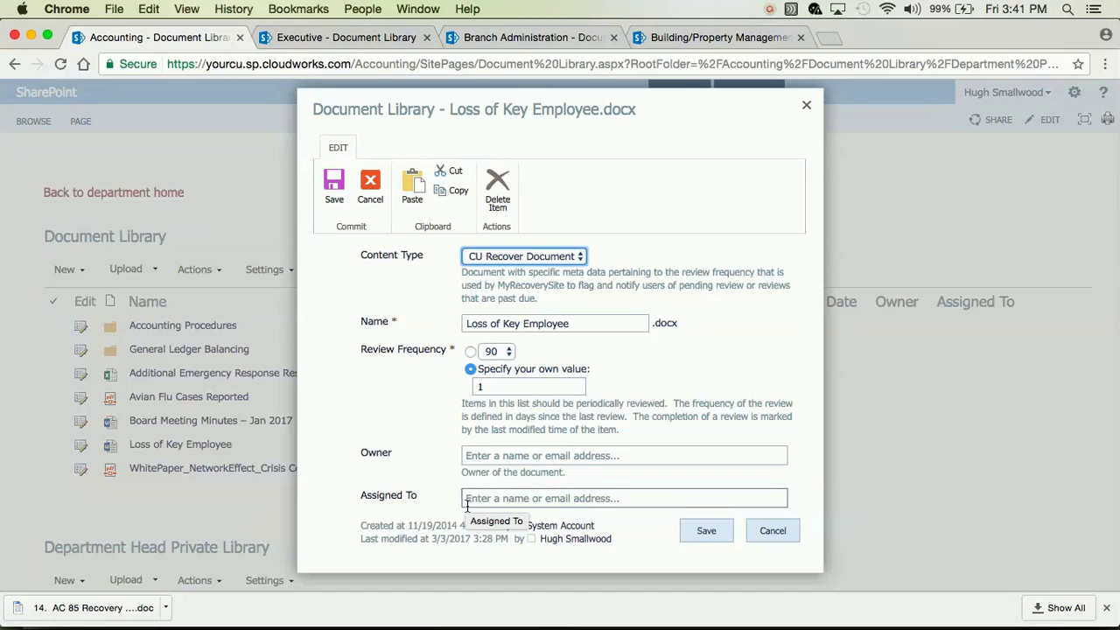
pyautogui.click(580, 256)
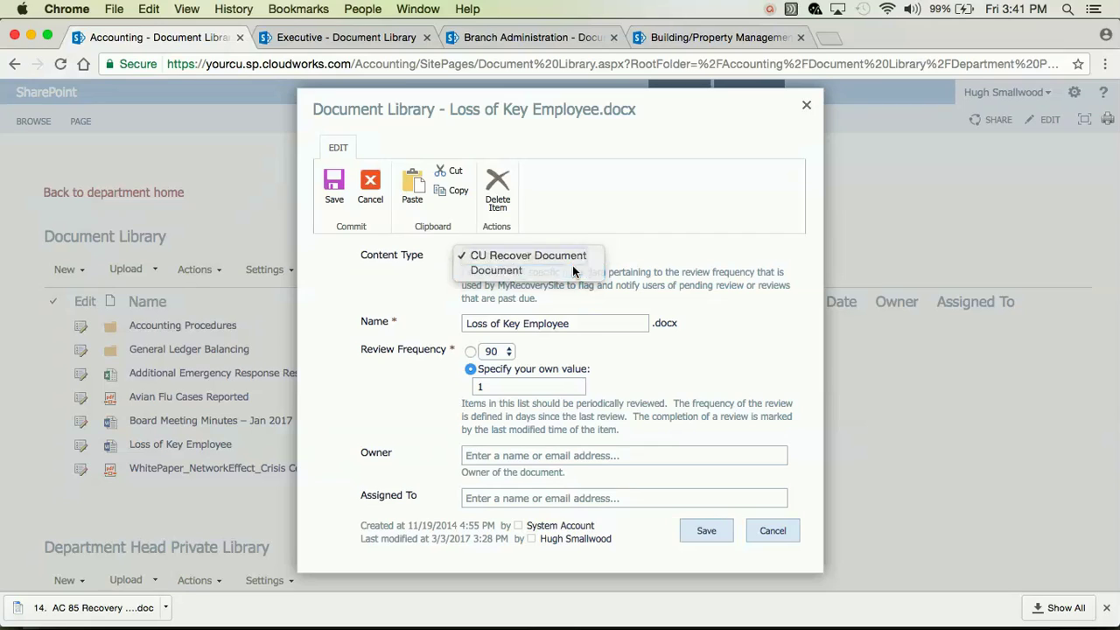
pyautogui.click(574, 270)
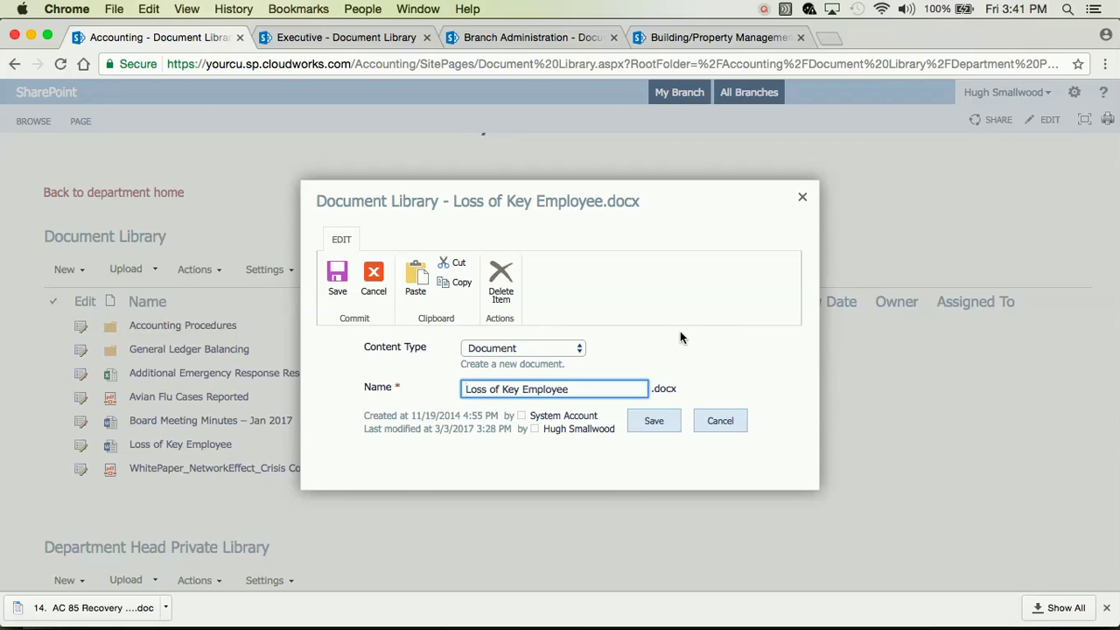
pyautogui.click(802, 197)
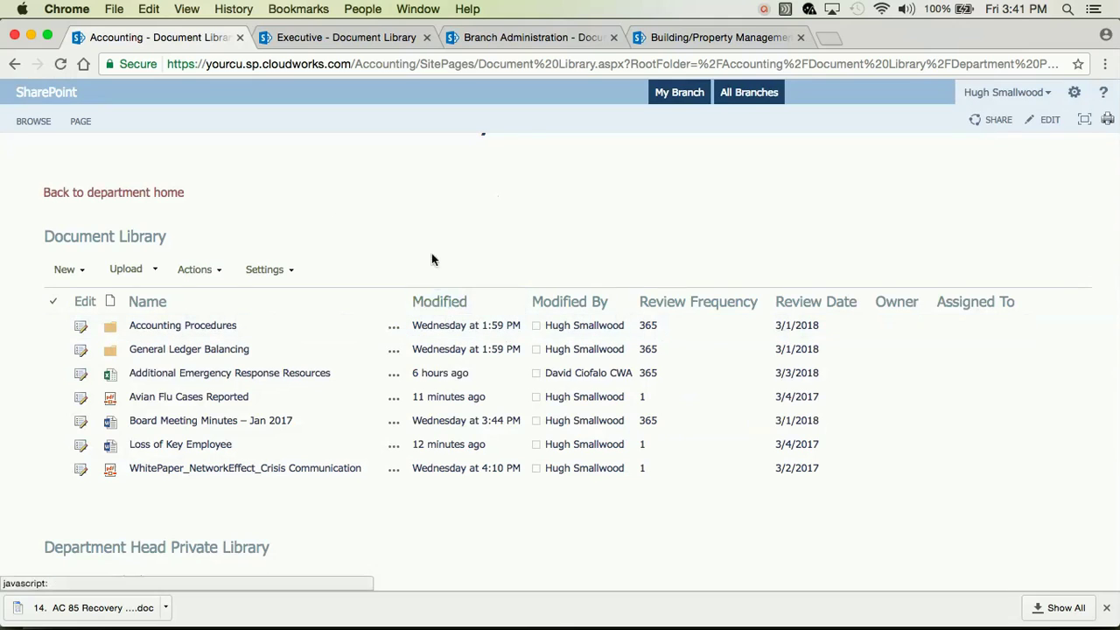
# - Create a folder named Admin in the Executive department's Document Library
pyautogui.click(378, 35)
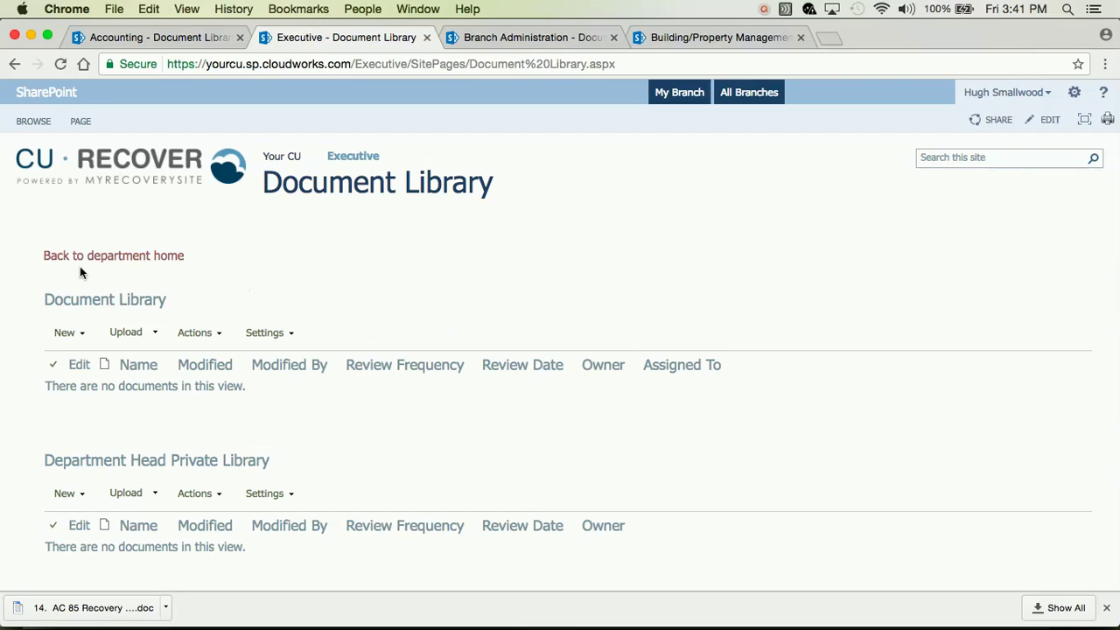
pyautogui.click(78, 342)
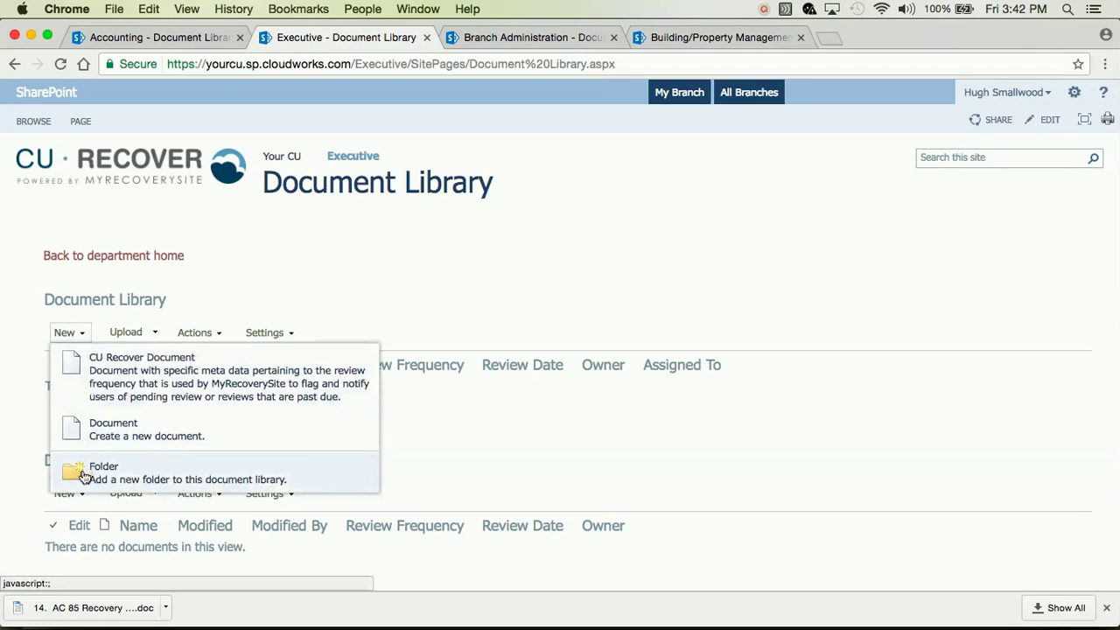
pyautogui.click(85, 473)
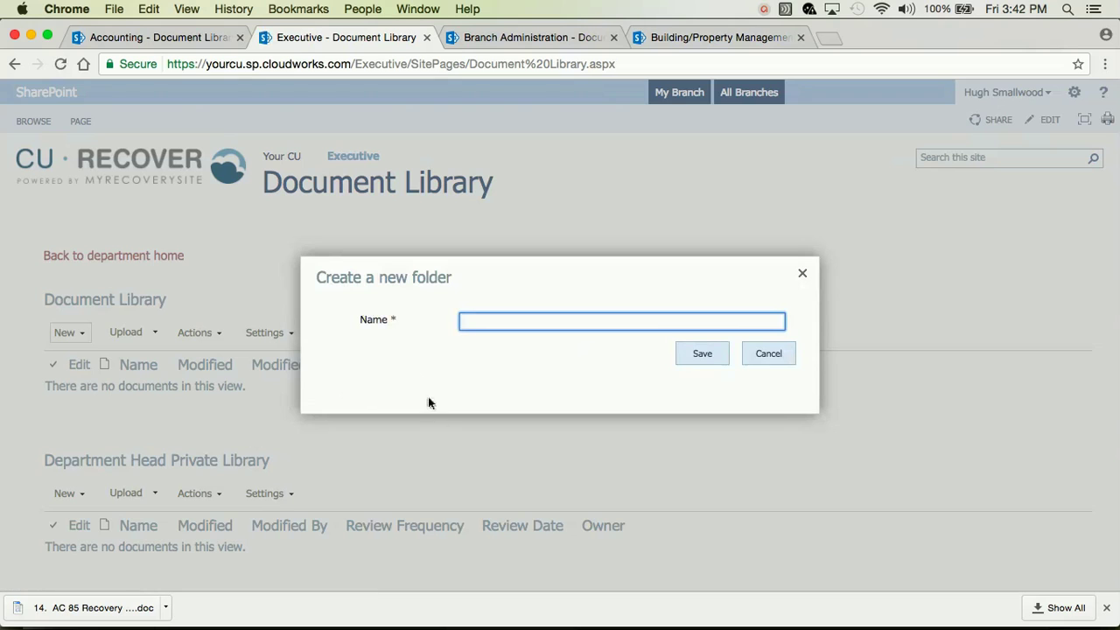
pyautogui.write('Admin')
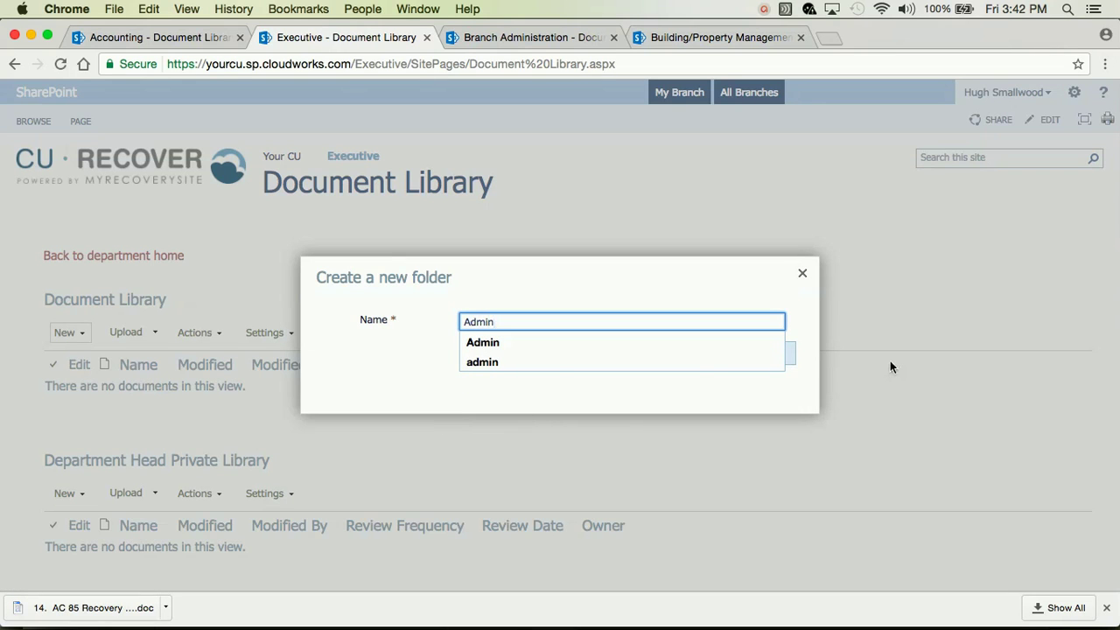
pyautogui.press('Return')
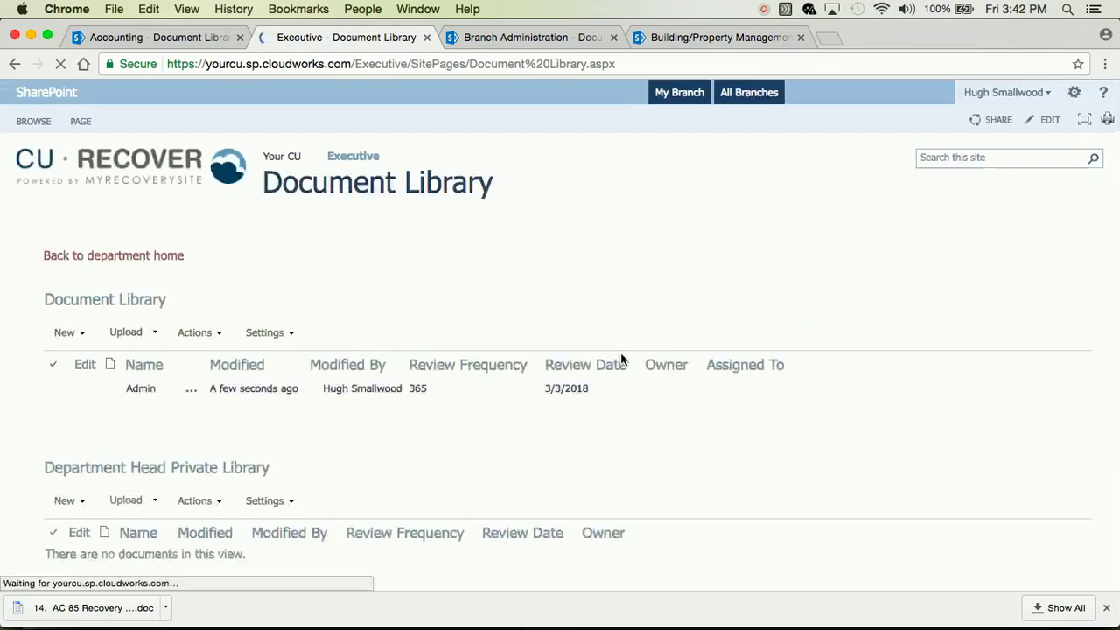
# - Create a second folder named Board in the Executive department's Document Library
pyautogui.click(77, 340)
pyautogui.click(88, 471)
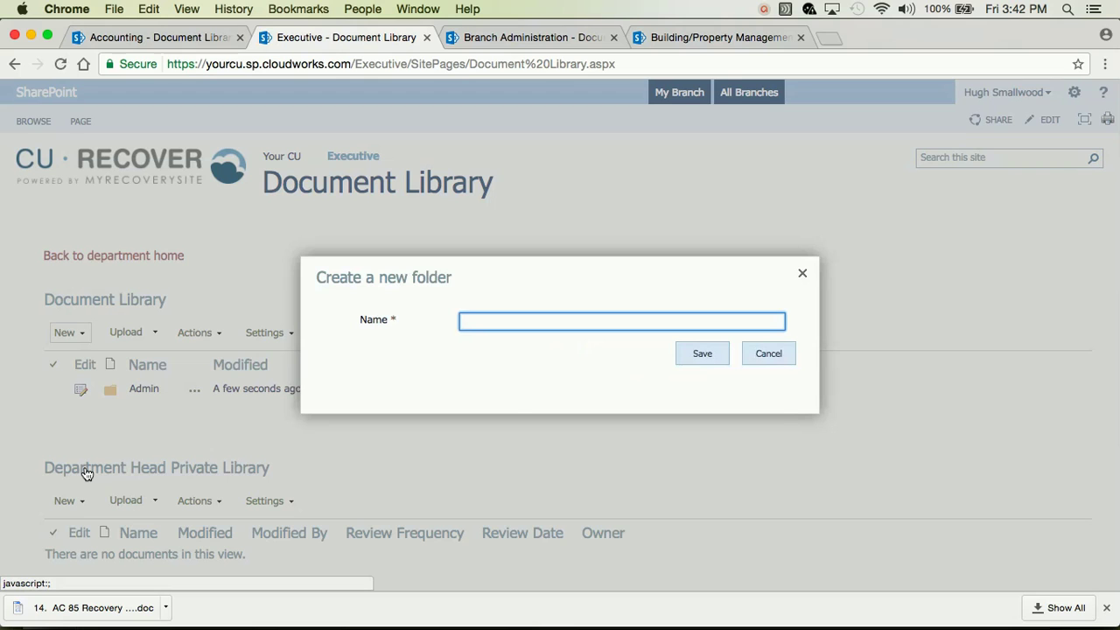
pyautogui.write('Board')
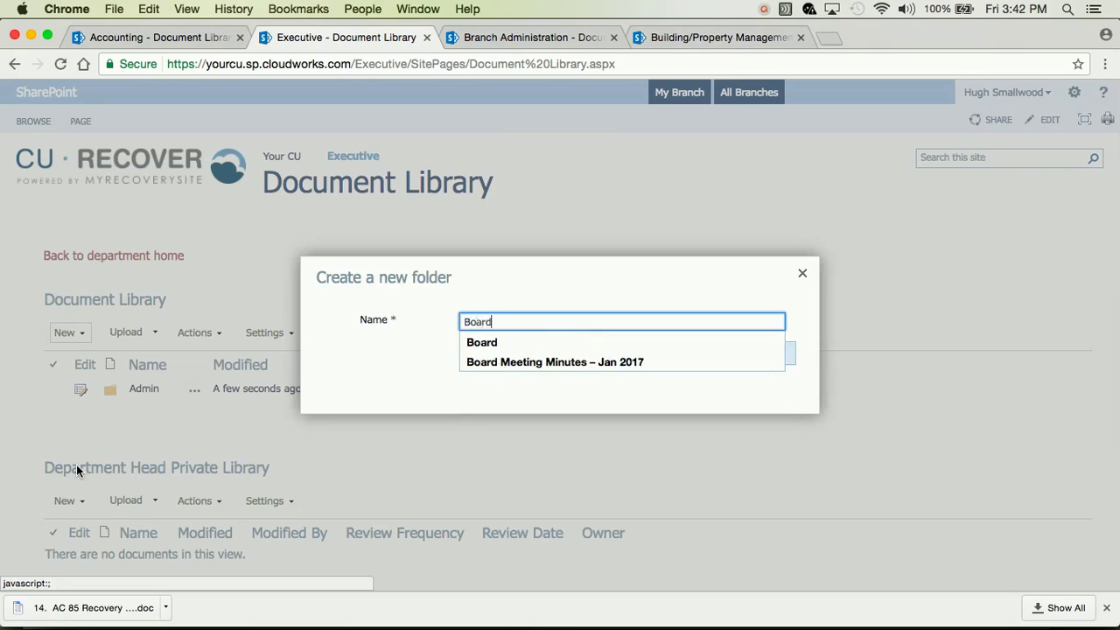
pyautogui.press('Return')
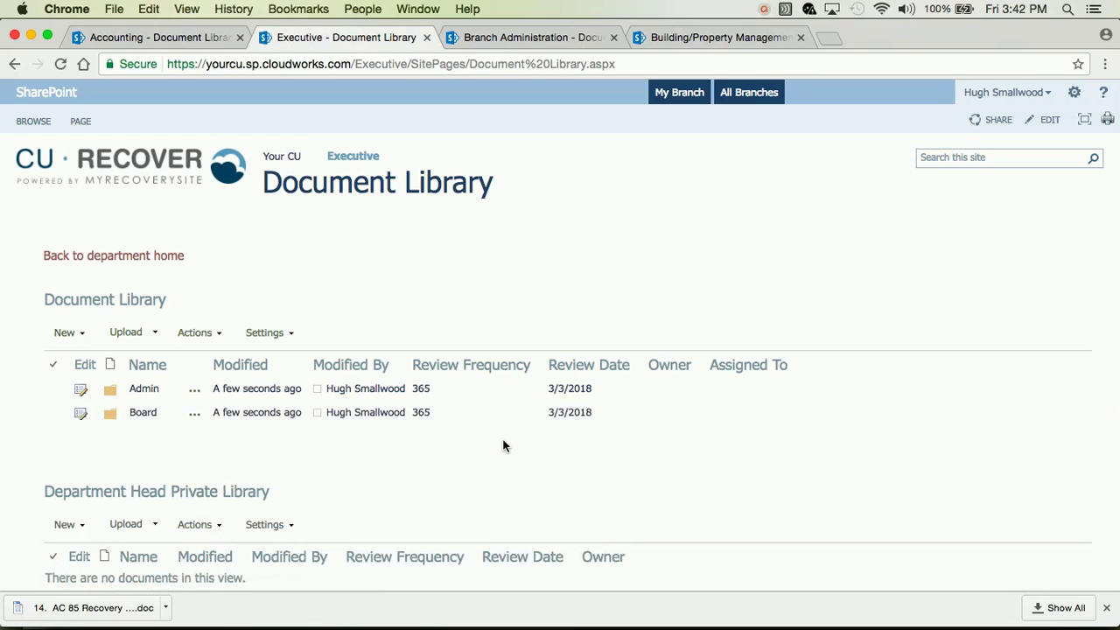
# - Upload Branch Sites.docx to the Executive department's Document Library
pyautogui.click(140, 335)
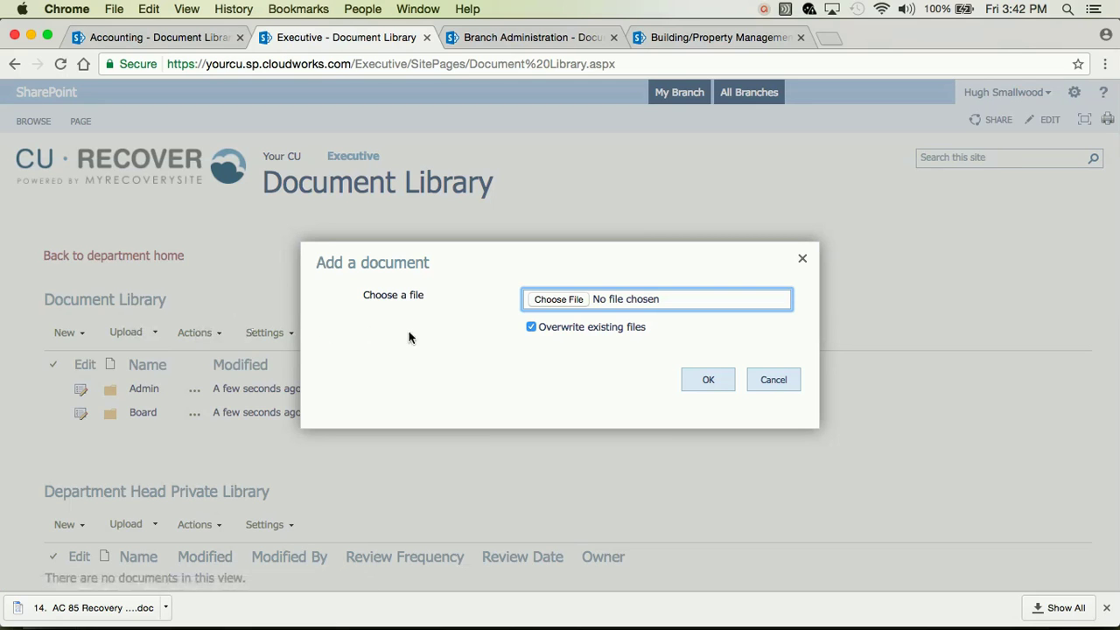
pyautogui.click(558, 299)
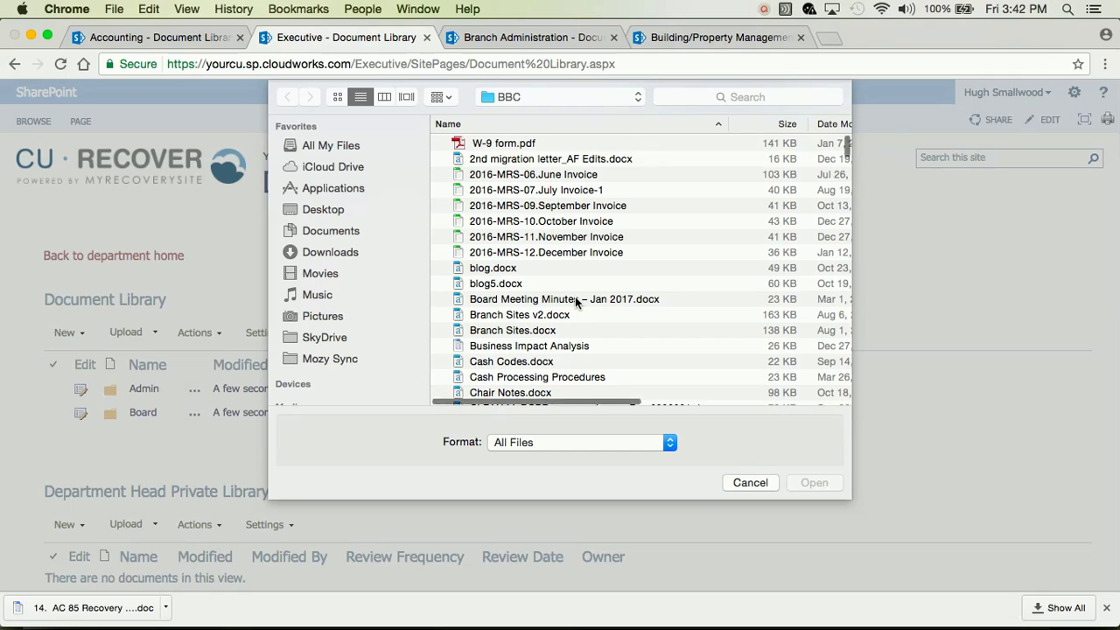
pyautogui.click(551, 330)
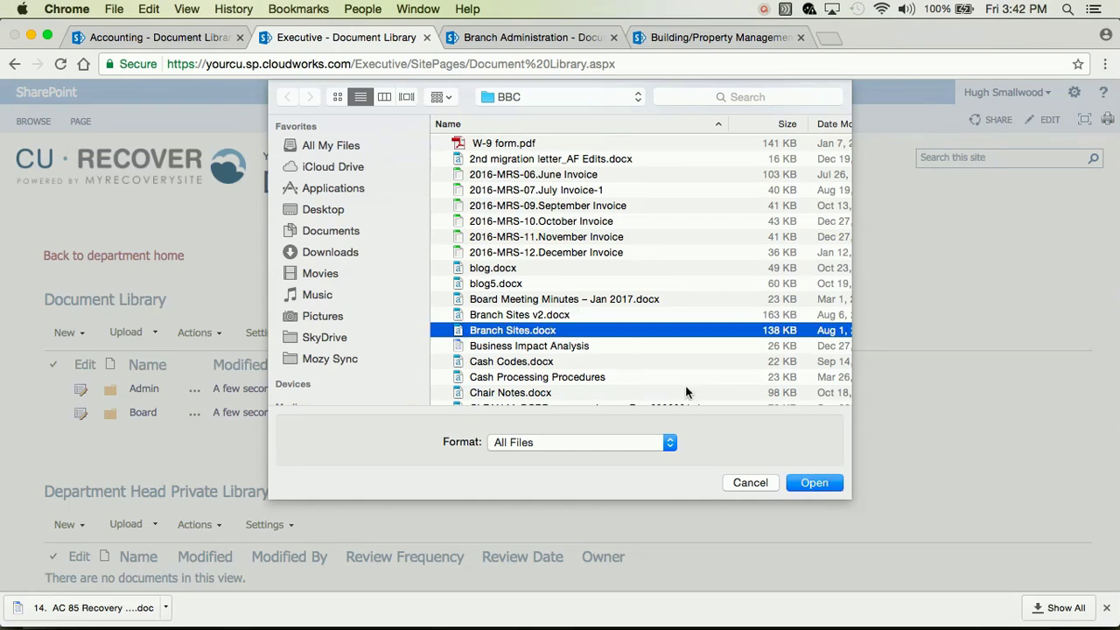
pyautogui.click(808, 482)
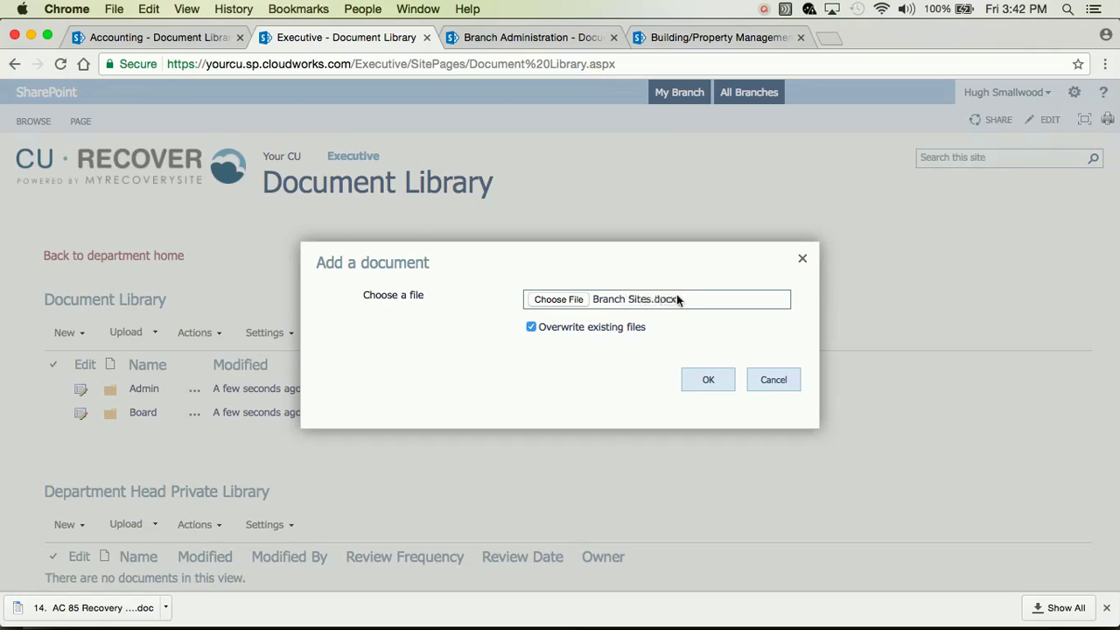
pyautogui.click(708, 382)
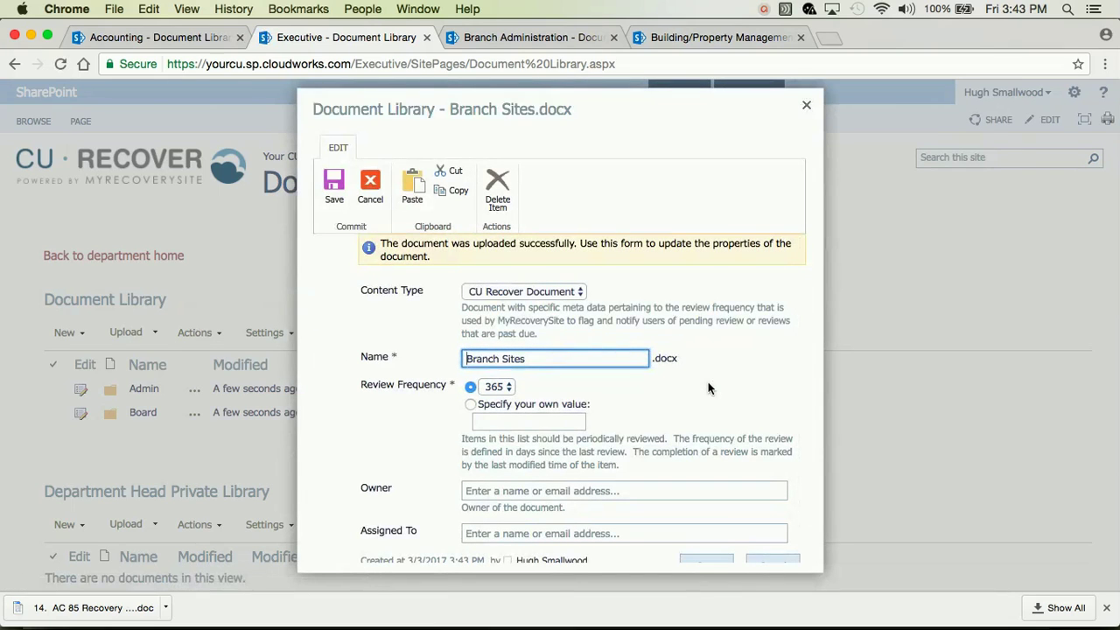
# - Keep the CU Recover Document content type for Branch Sites, set its review frequency to 90, and save the properties
pyautogui.click(578, 294)
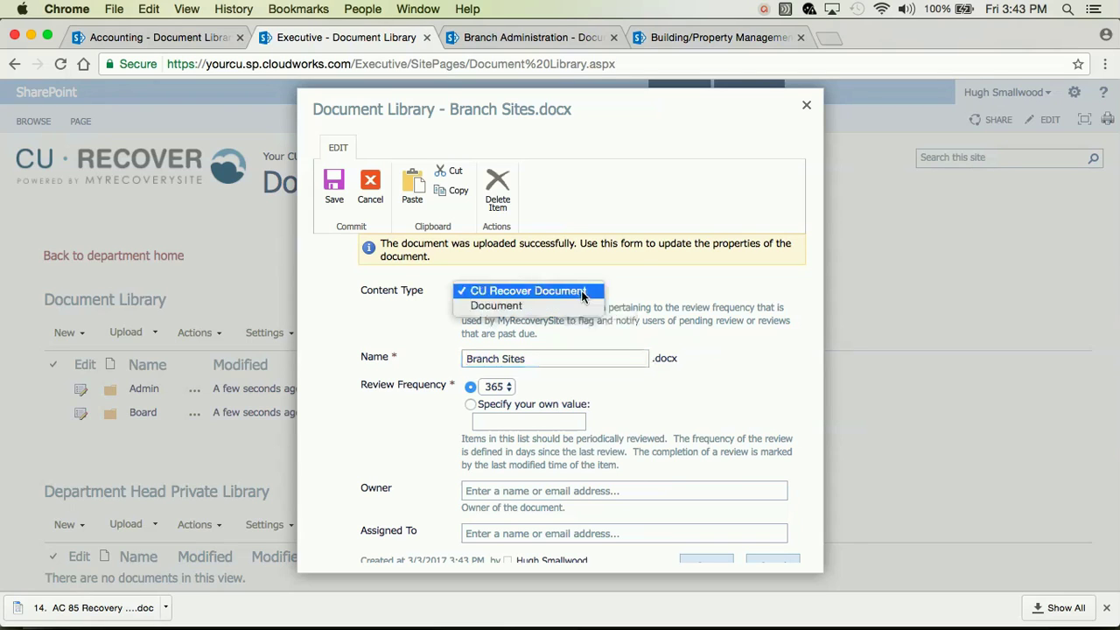
pyautogui.click(581, 291)
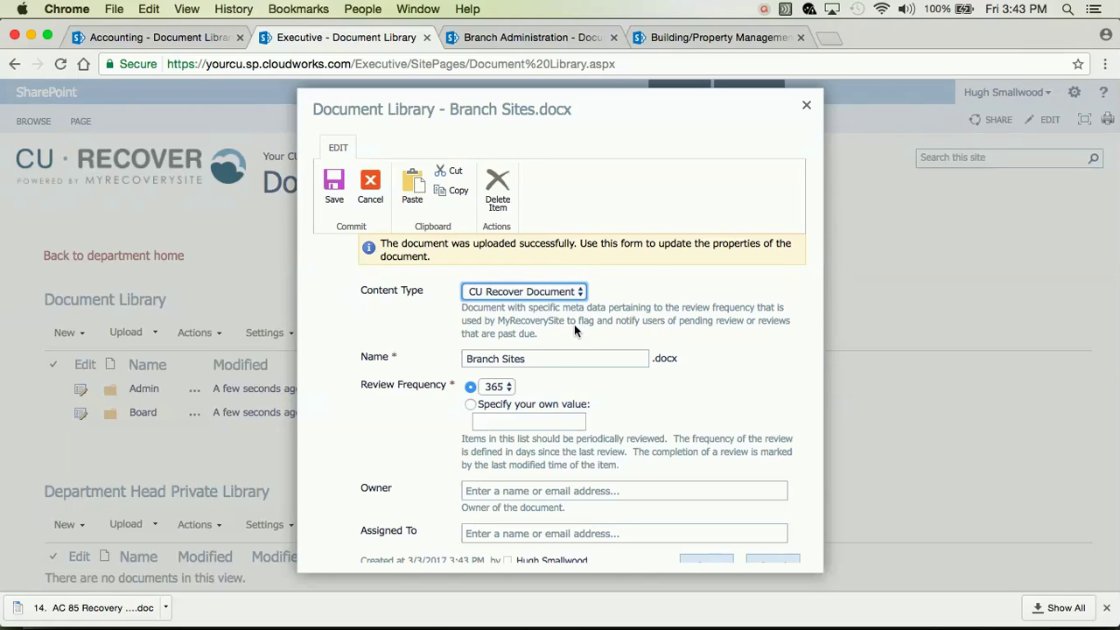
pyautogui.click(511, 390)
pyautogui.click(503, 356)
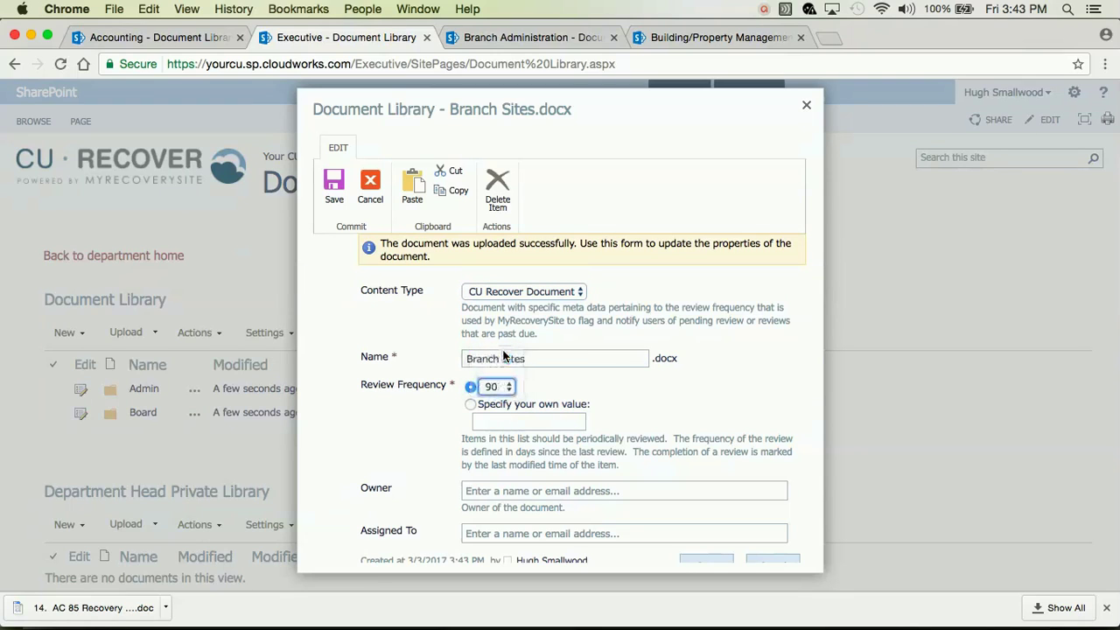
pyautogui.click(474, 494)
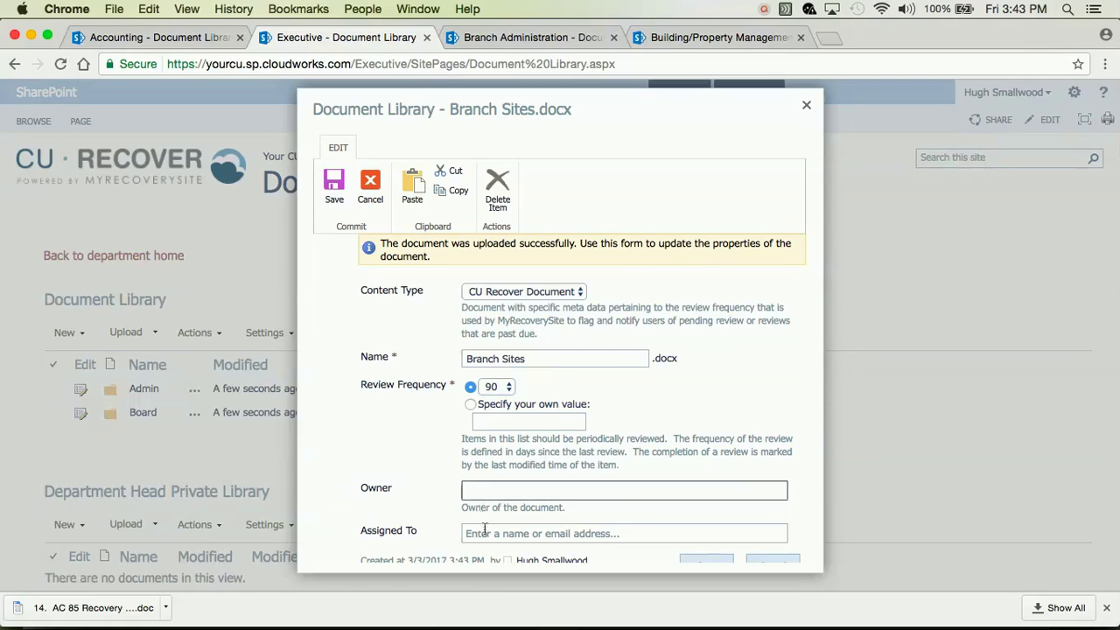
pyautogui.click(471, 535)
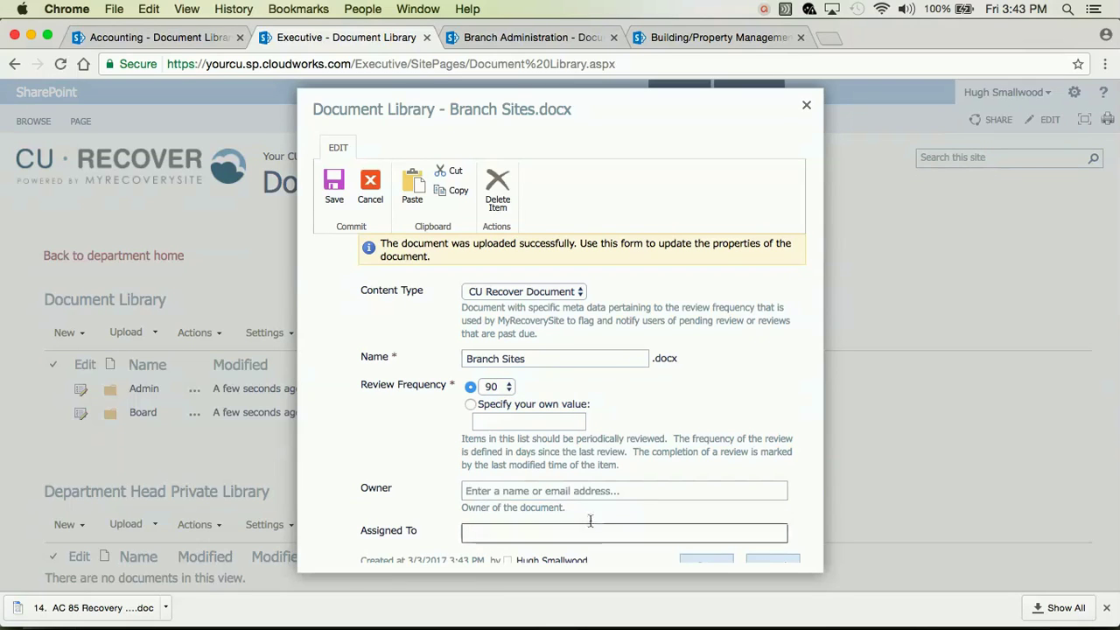
pyautogui.scroll(-2, 618, 513)
pyautogui.click(705, 524)
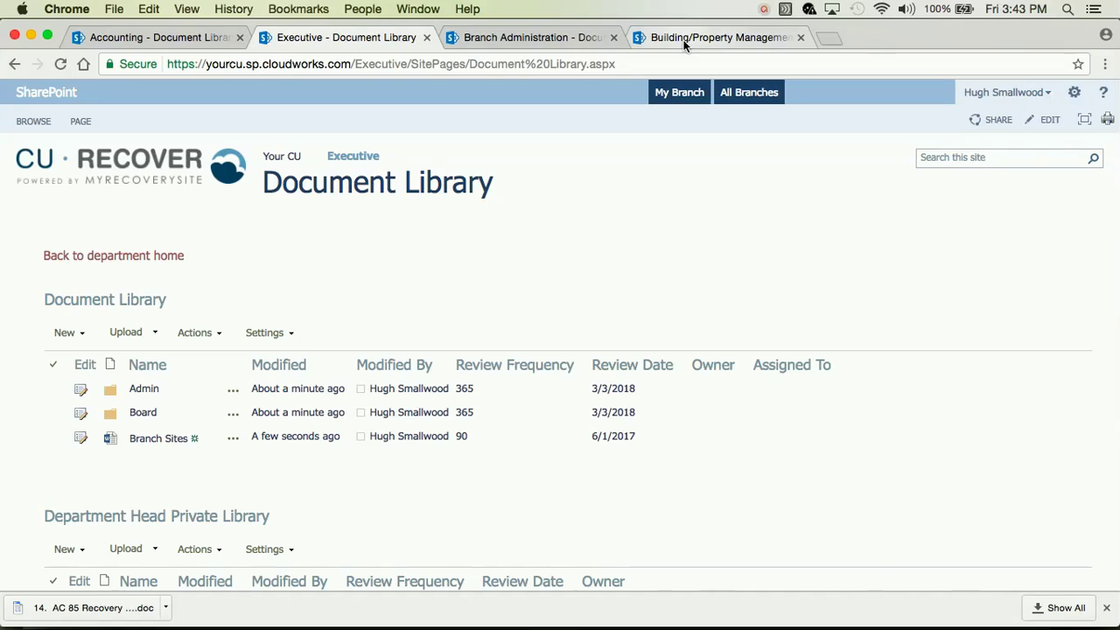
# - In the Branch Administration library, add Annapolis Branch to the applicable locations of FFIEC Joint Statement on DDoS Cyber Attacks and save
pyautogui.click(547, 33)
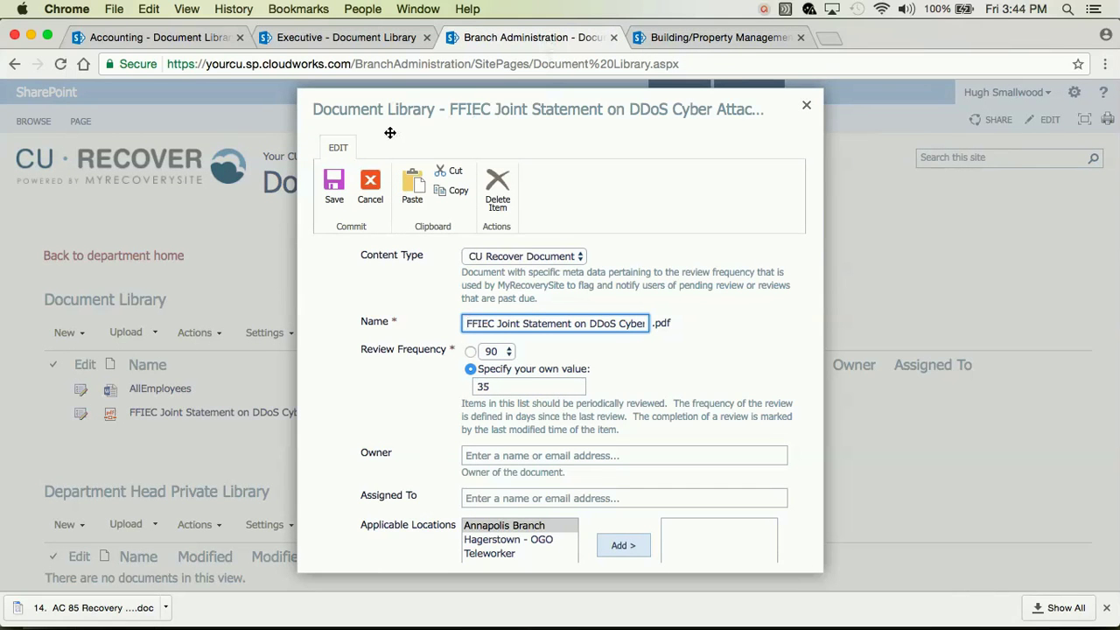
pyautogui.moveTo(405, 132); pyautogui.dragTo(607, 146)
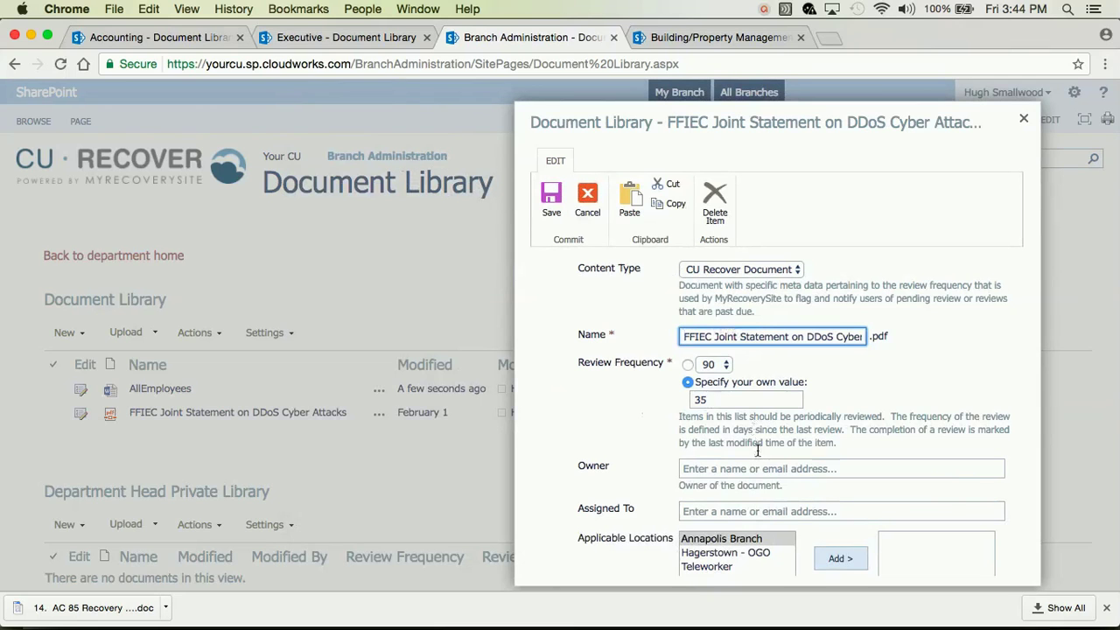
pyautogui.scroll(-3, 760, 477)
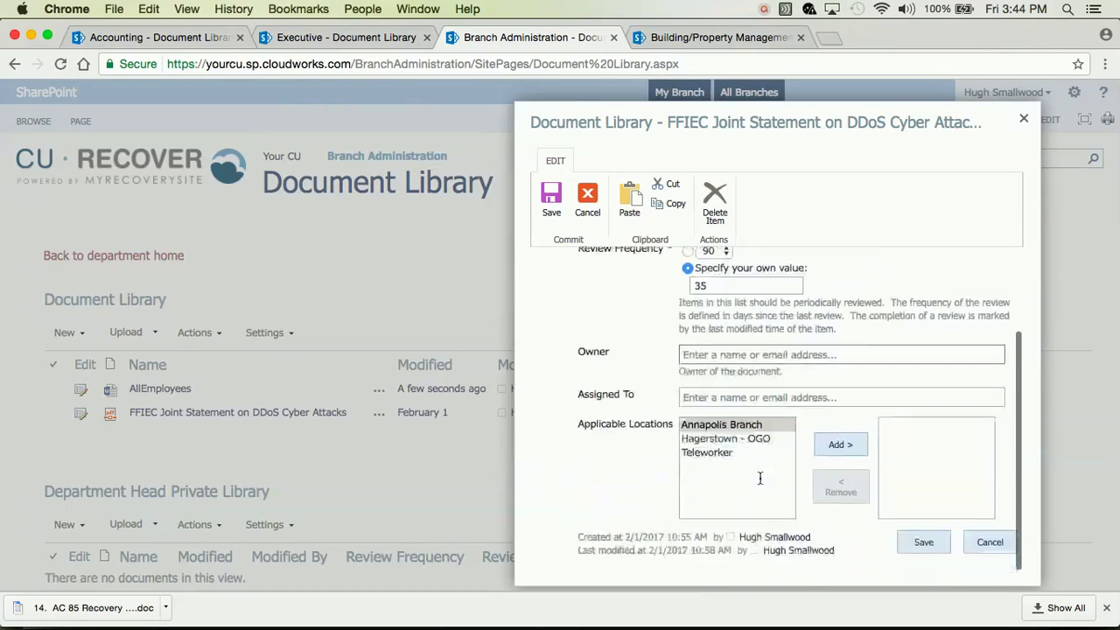
pyautogui.click(740, 420)
pyautogui.click(834, 441)
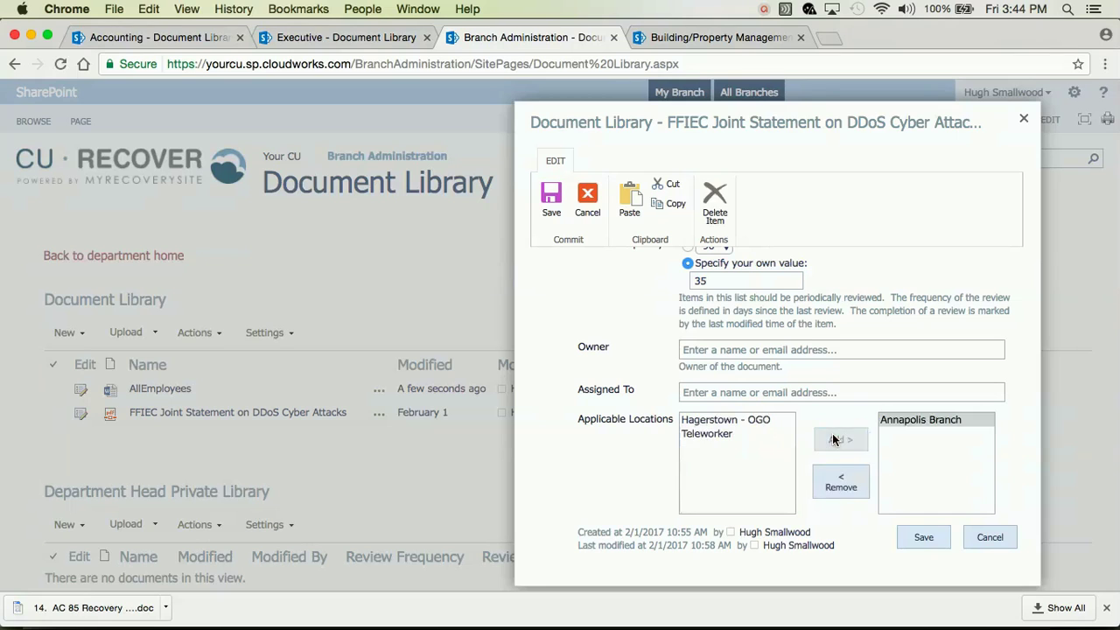
pyautogui.click(924, 537)
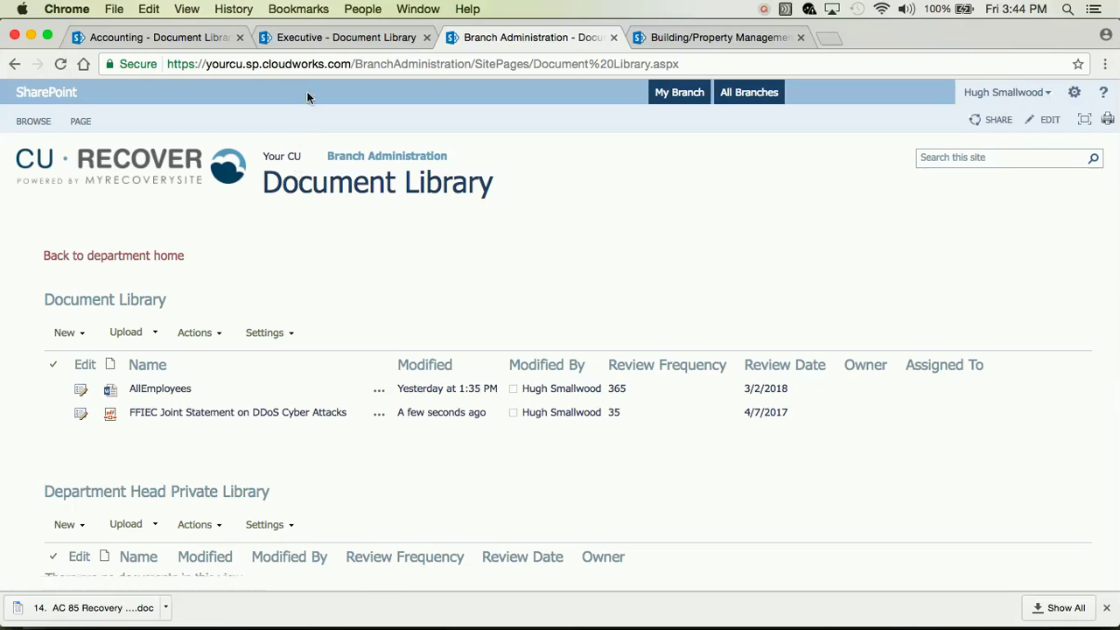
# - Set the review frequency of Loss of Key Employee in the Accounting library to a custom value of 30 and save
pyautogui.click(185, 35)
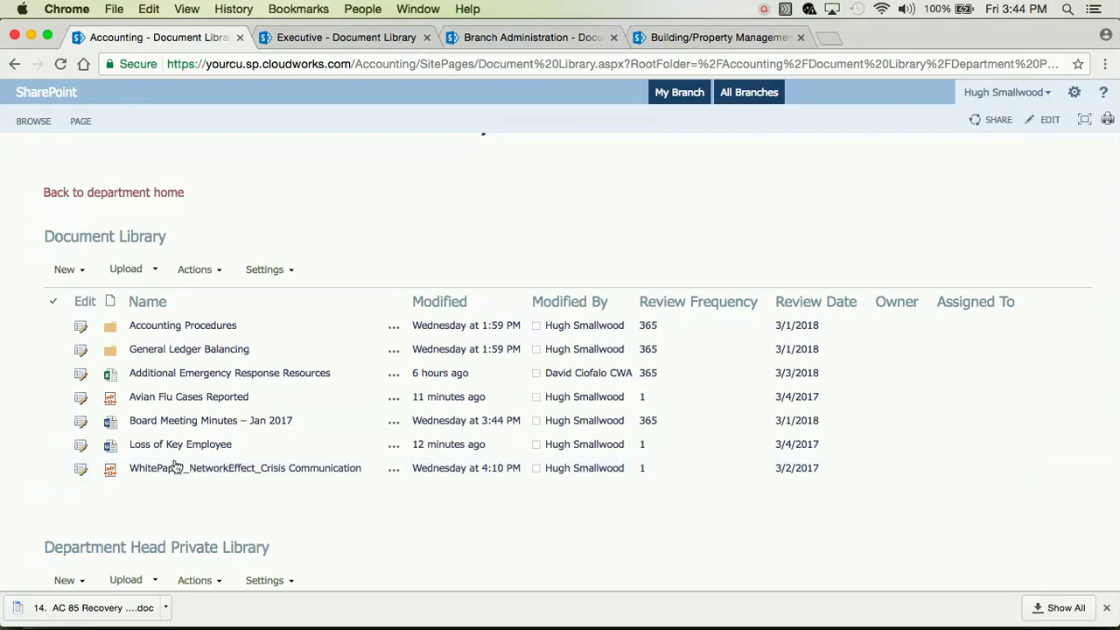
pyautogui.click(80, 442)
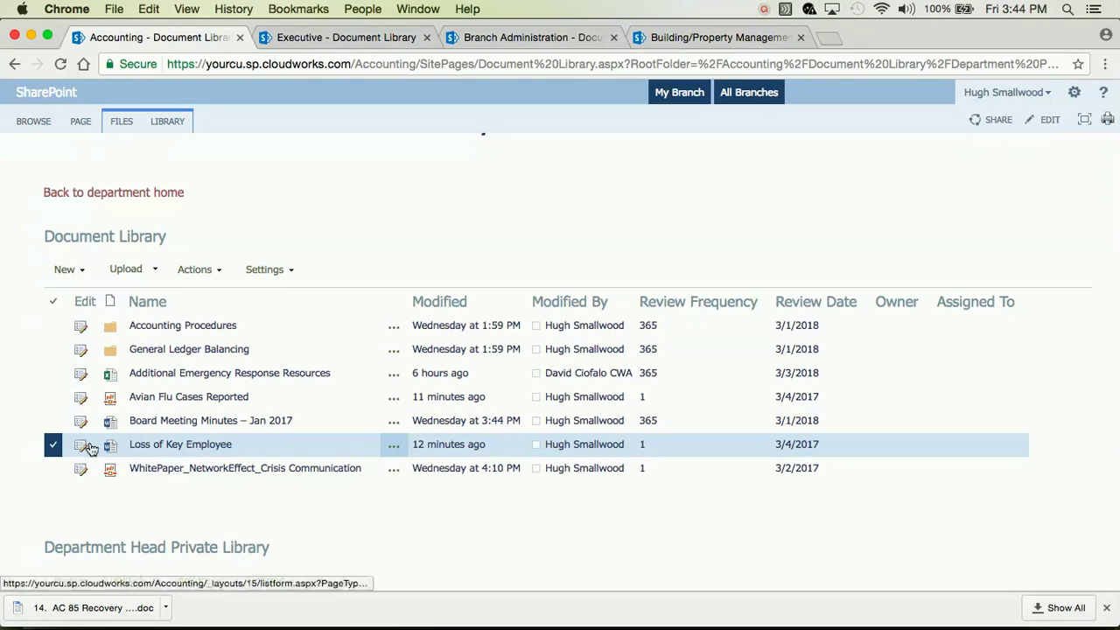
pyautogui.click(81, 445)
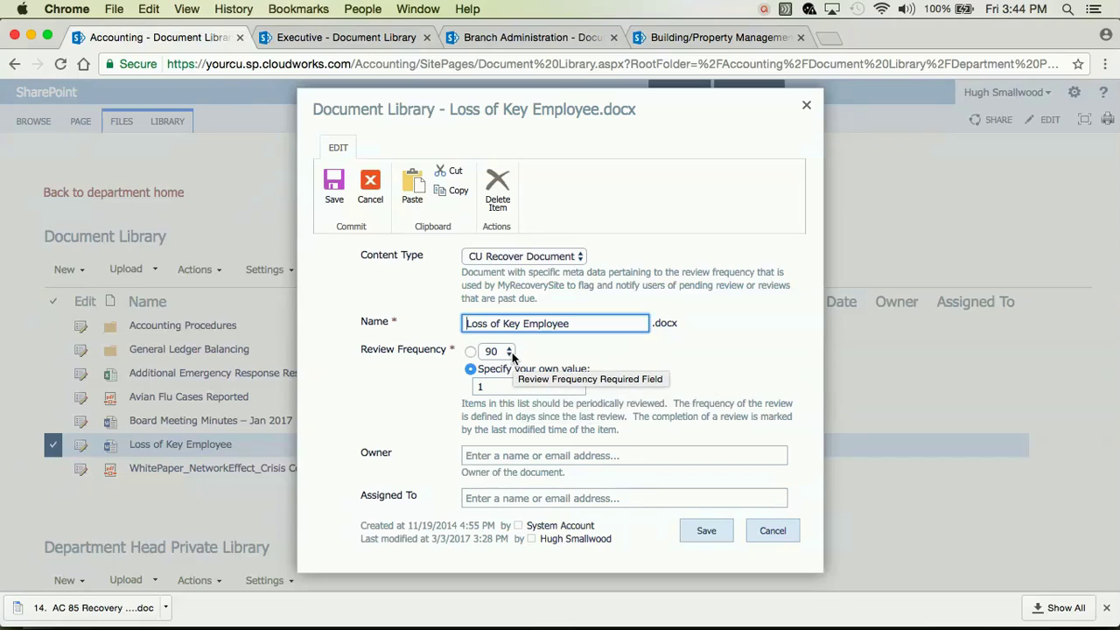
pyautogui.click(478, 388)
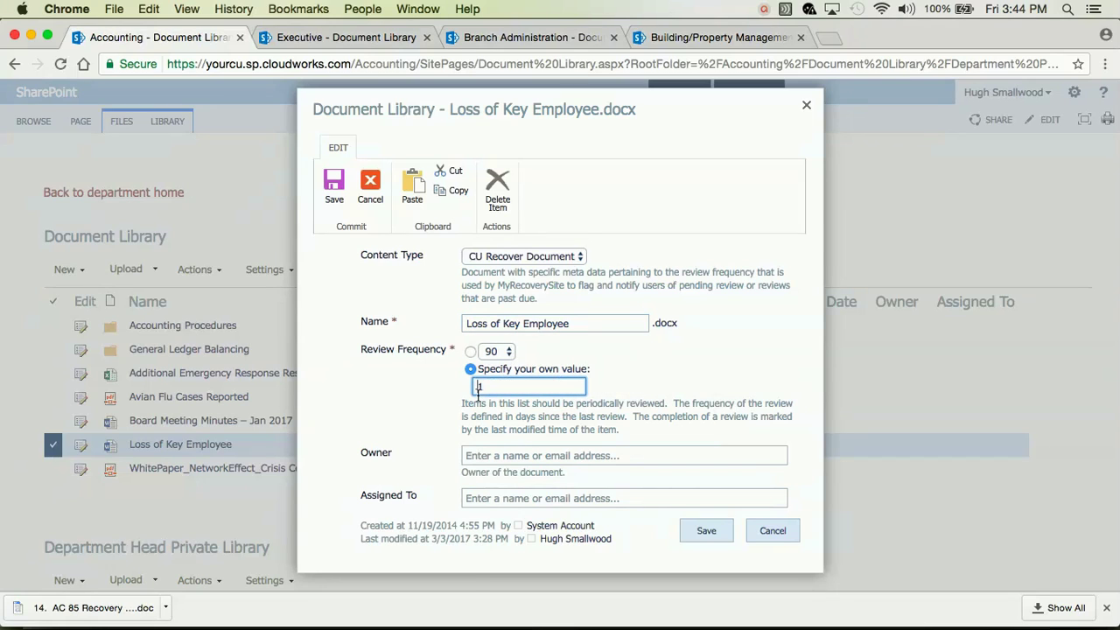
pyautogui.moveTo(478, 388); pyautogui.dragTo(492, 394)
pyautogui.write('30')
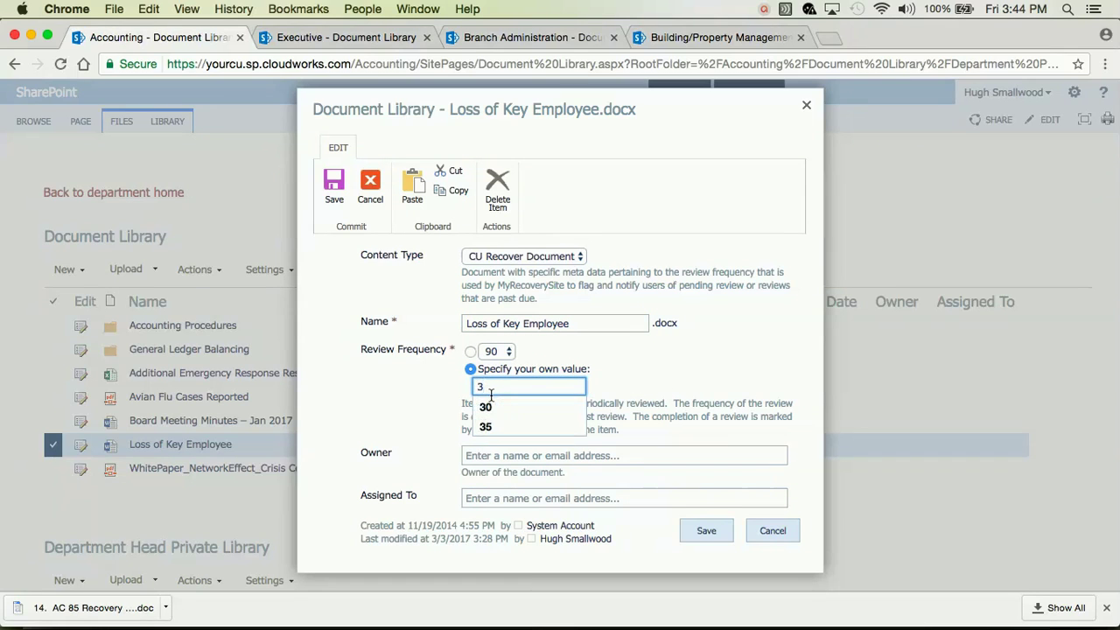
pyautogui.click(709, 531)
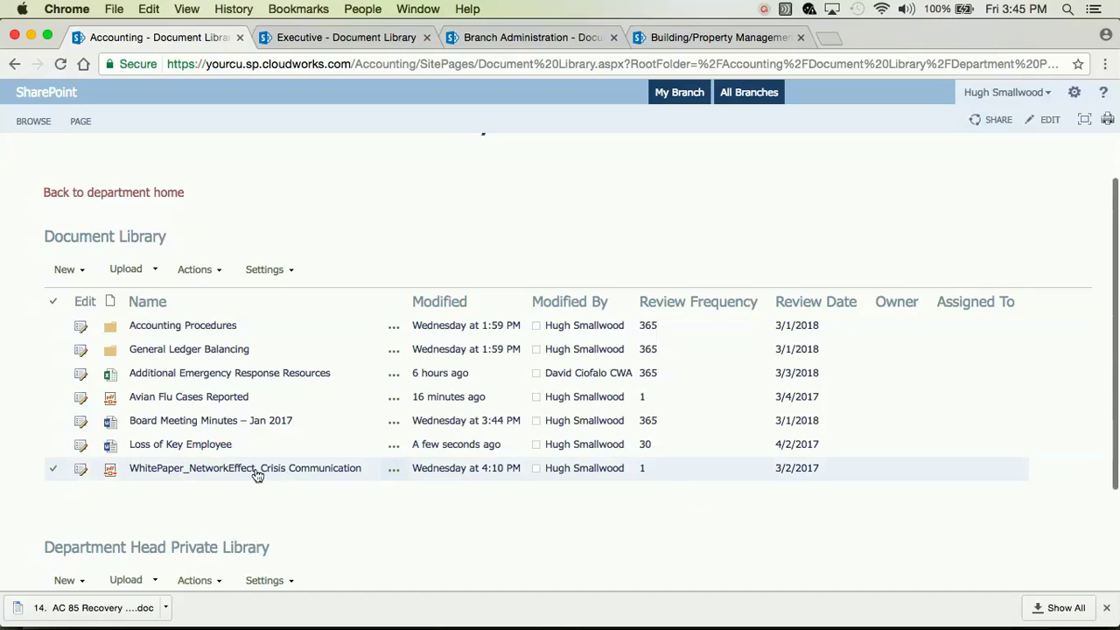
# - Set the review frequency of WhitePaper_NetworkEffect_Crisis Communication to a custom value of 45 and save
pyautogui.click(81, 470)
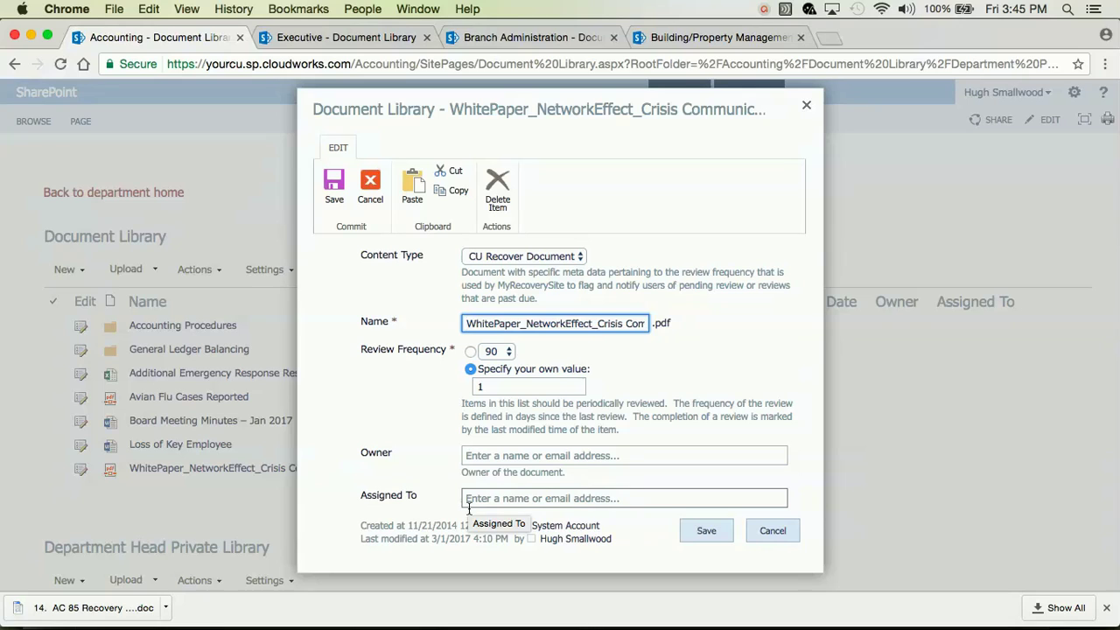
pyautogui.click(478, 388)
pyautogui.moveTo(478, 388); pyautogui.dragTo(489, 391)
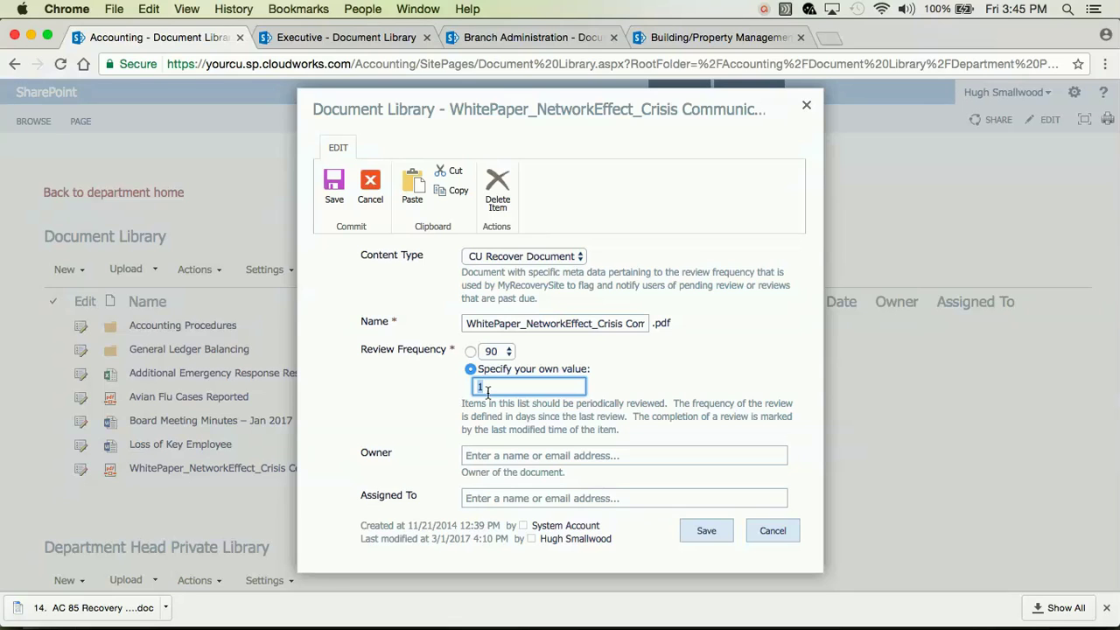
pyautogui.write('45')
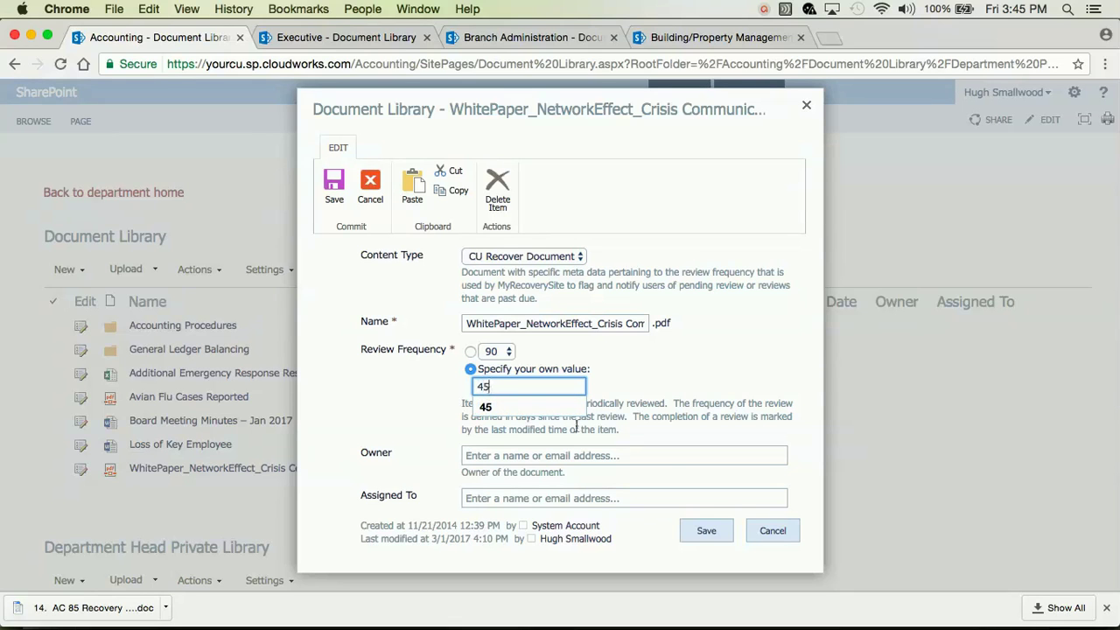
pyautogui.click(706, 530)
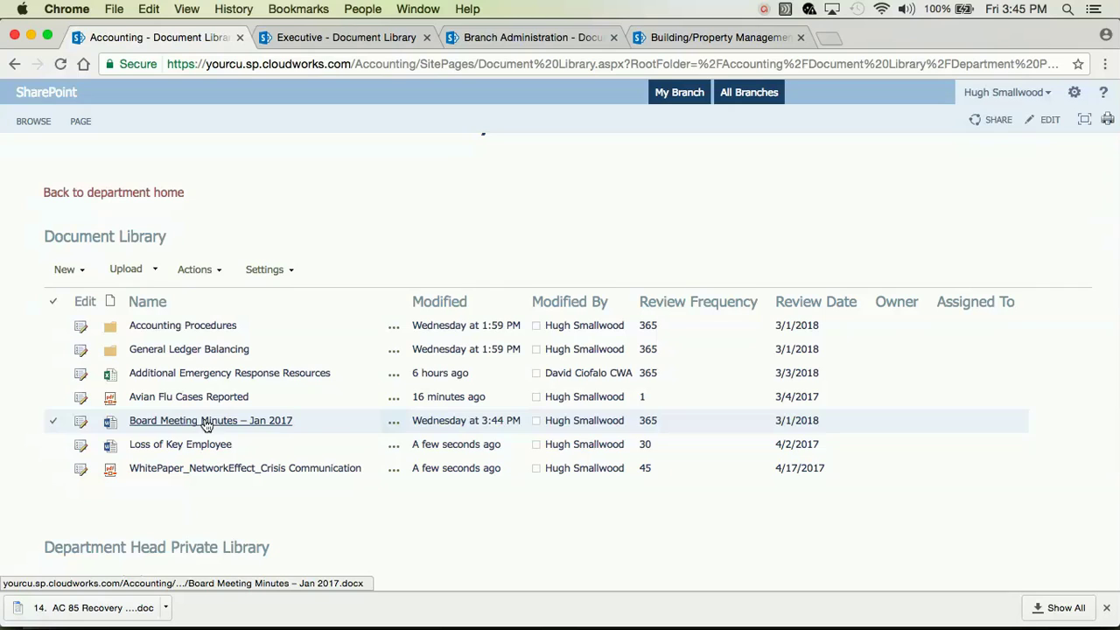
# - View the details and available actions for Board Meeting Minutes – Jan 2017, and close them
pyautogui.click(402, 424)
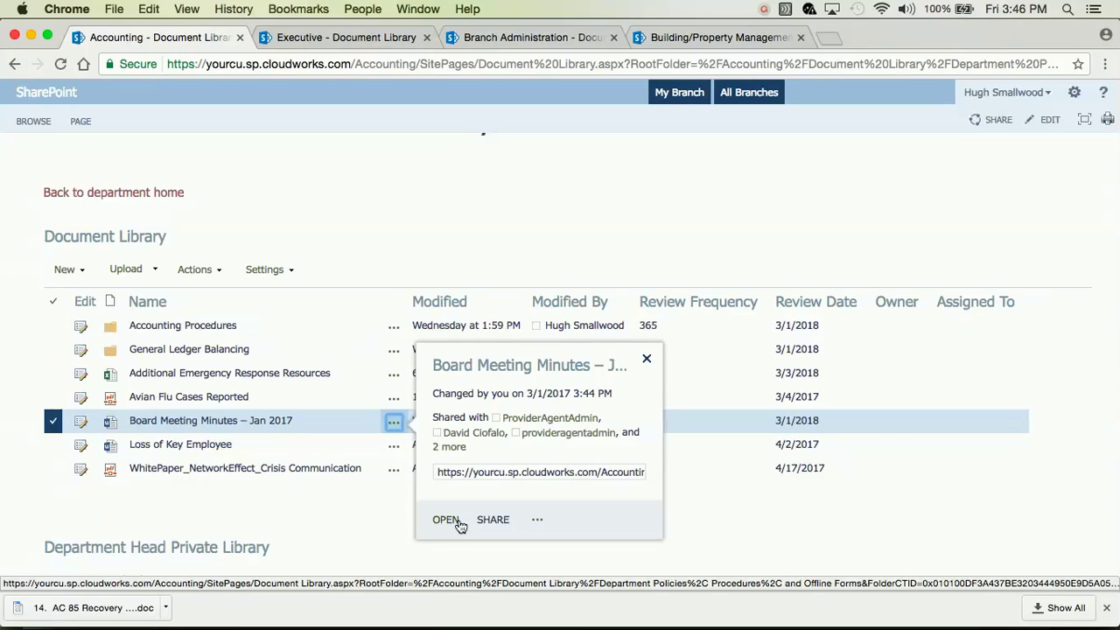
pyautogui.click(647, 358)
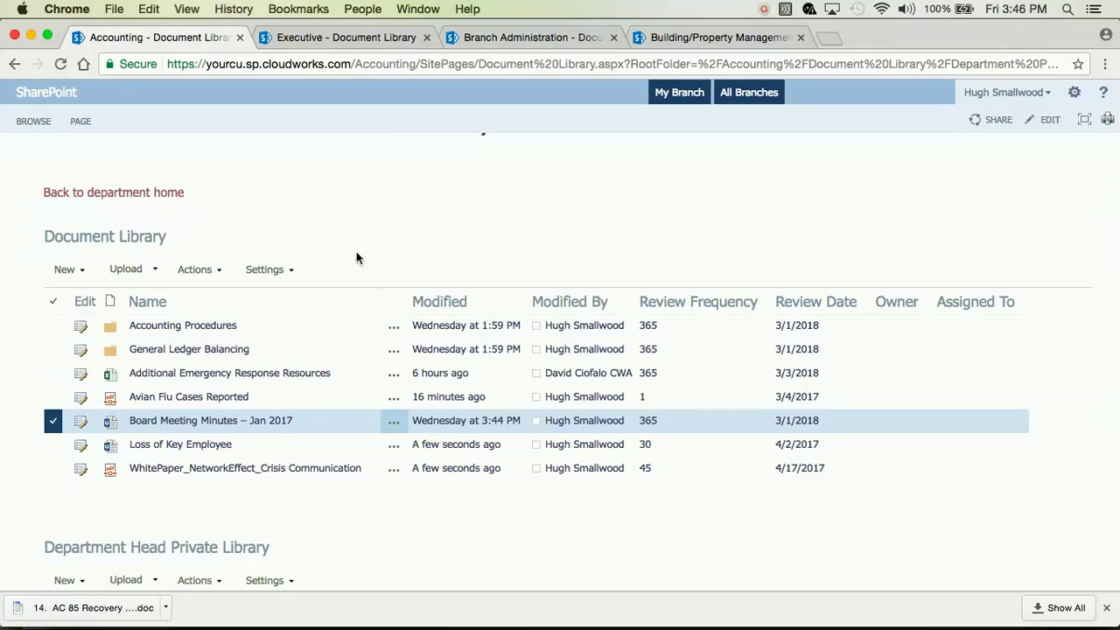
pyautogui.scroll(3, 356, 257)
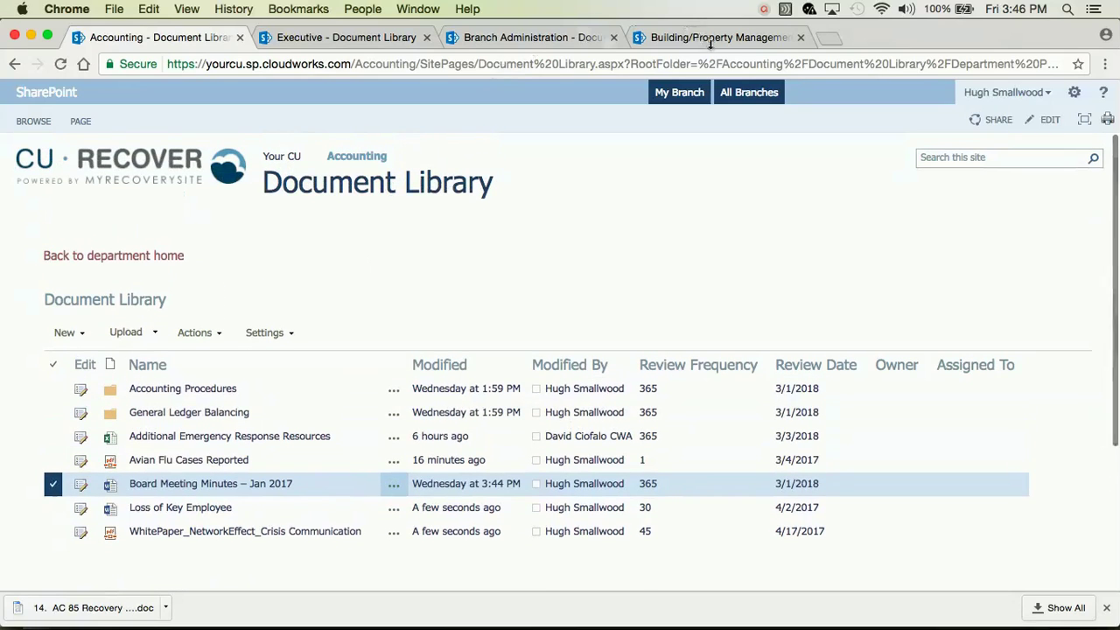
# - Open the Department Plan Status Project folder in the Building/Property Management Document Library and examine its documents' modified and review dates
pyautogui.click(711, 39)
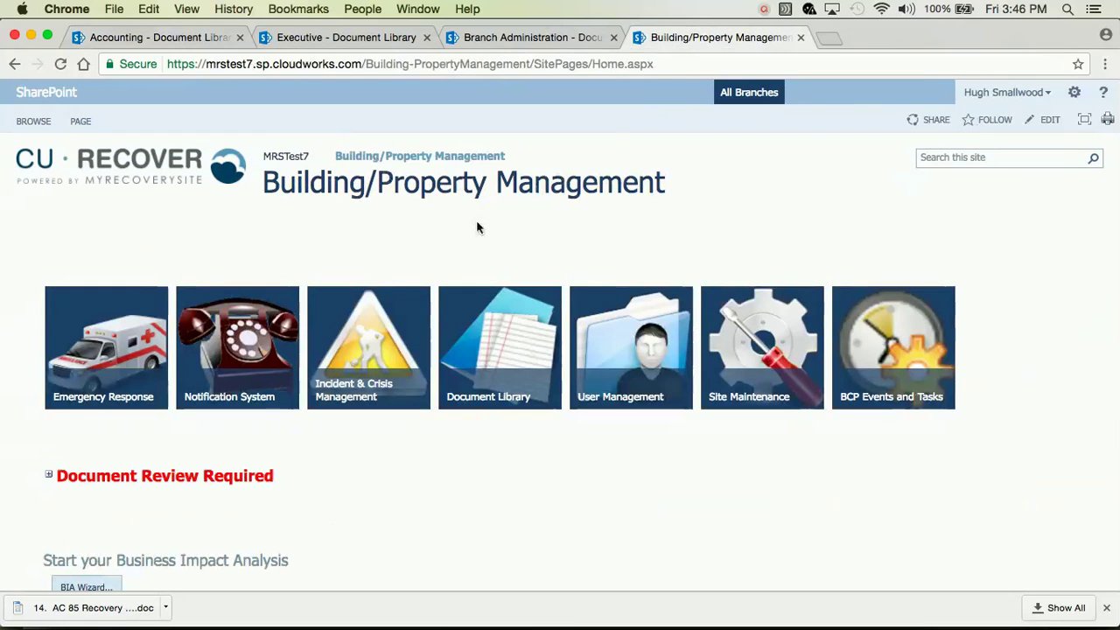
pyautogui.scroll(-1, 477, 225)
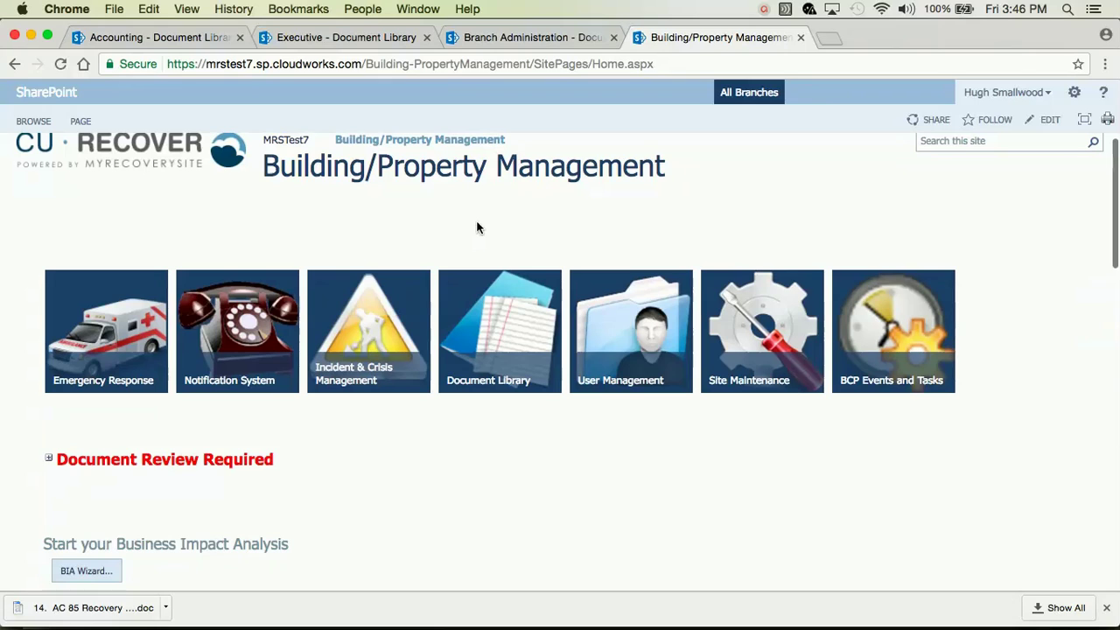
pyautogui.click(511, 346)
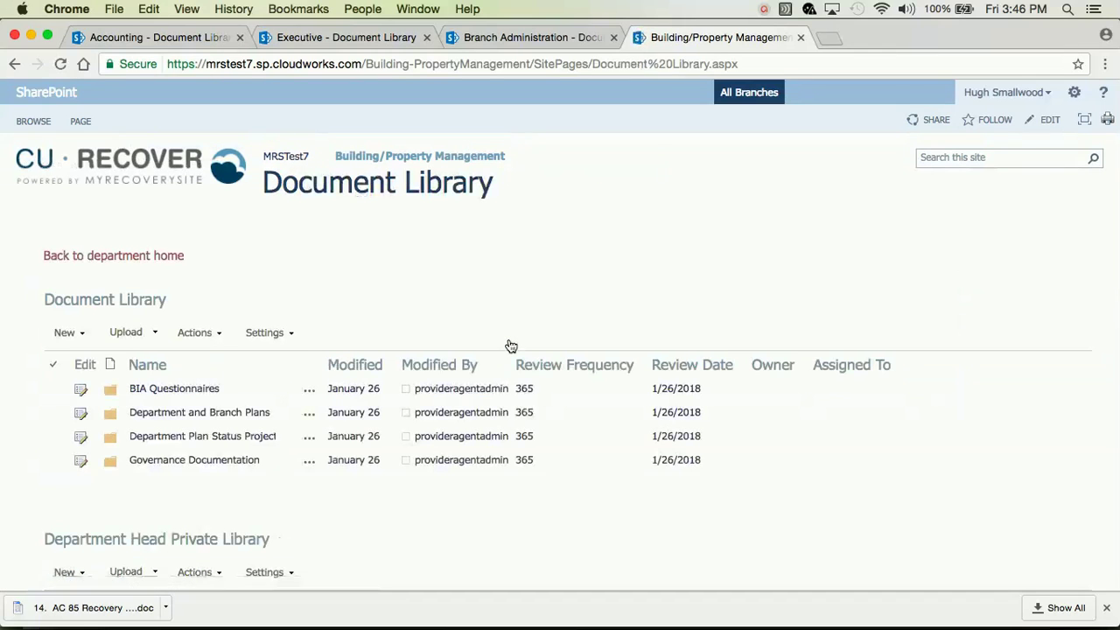
pyautogui.click(244, 443)
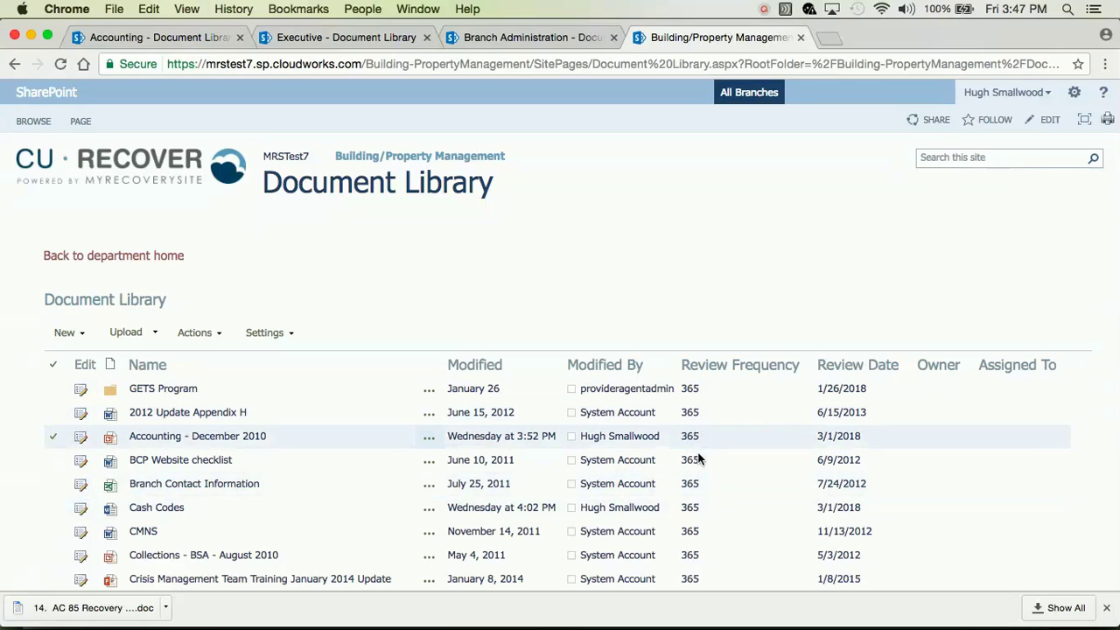
pyautogui.scroll(-4, 696, 549)
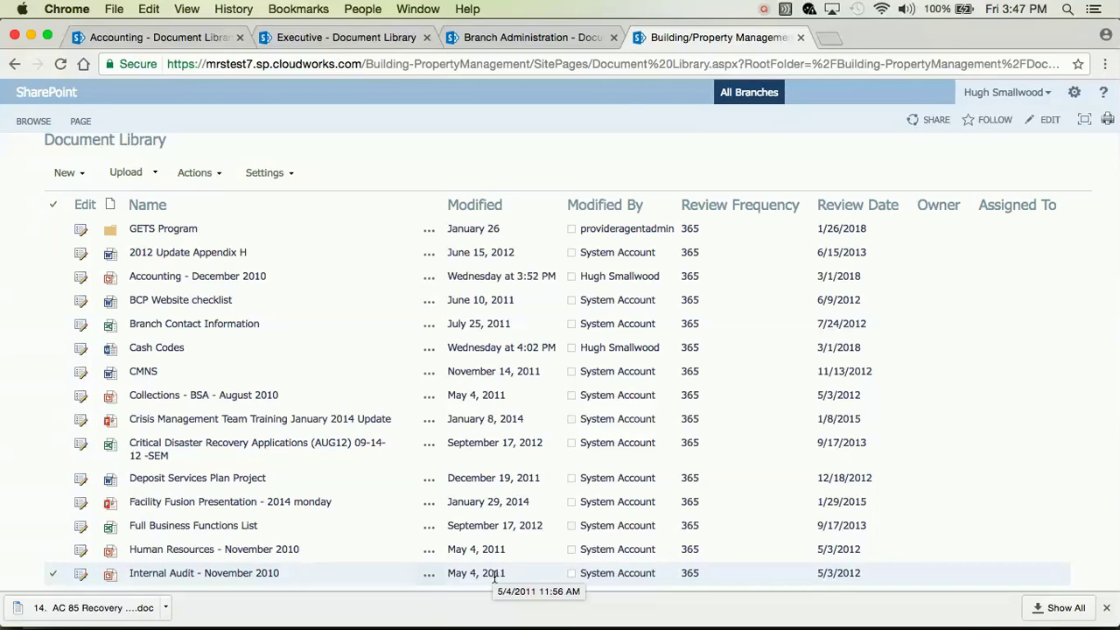
pyautogui.scroll(2, 494, 578)
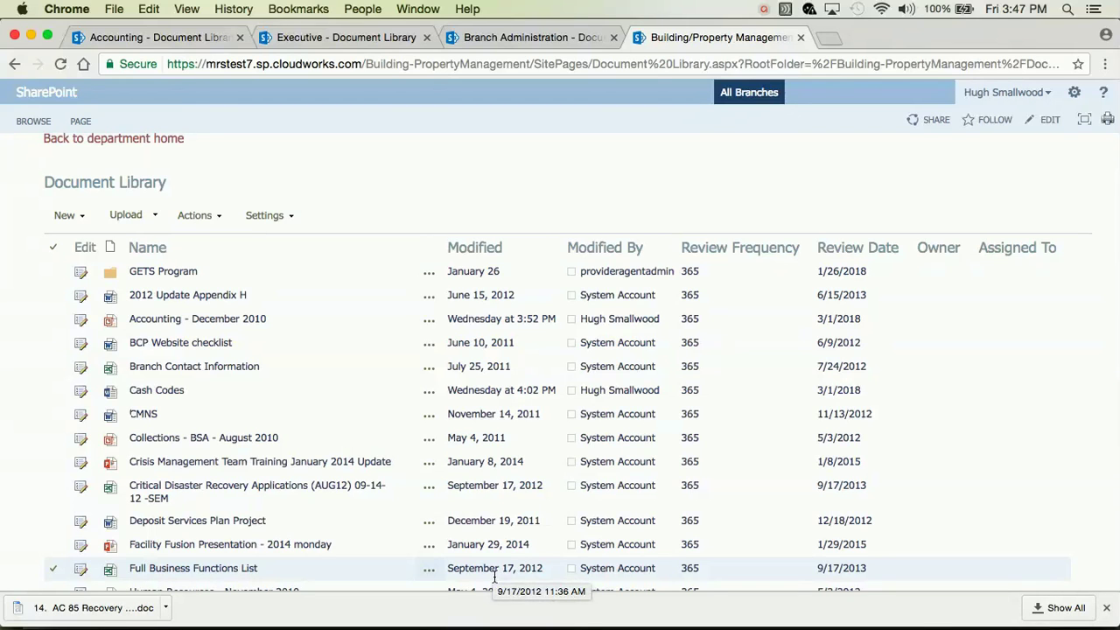
# - Sort the Building/Property Management documents by review date in ascending order and examine the oldest and newest review dates
pyautogui.scroll(5, 631, 483)
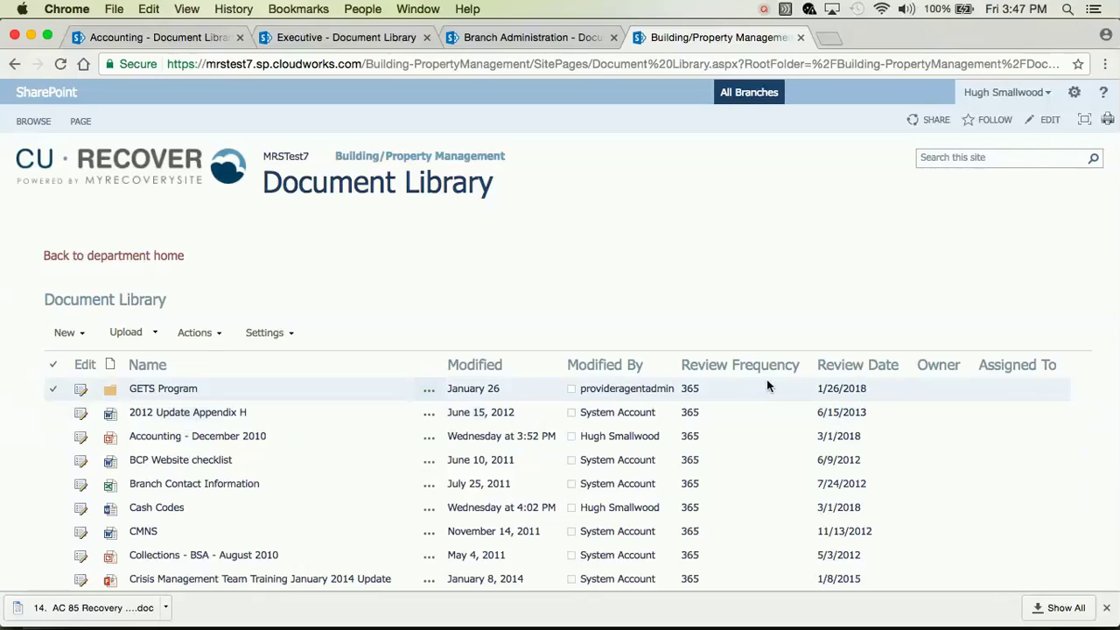
pyautogui.click(858, 364)
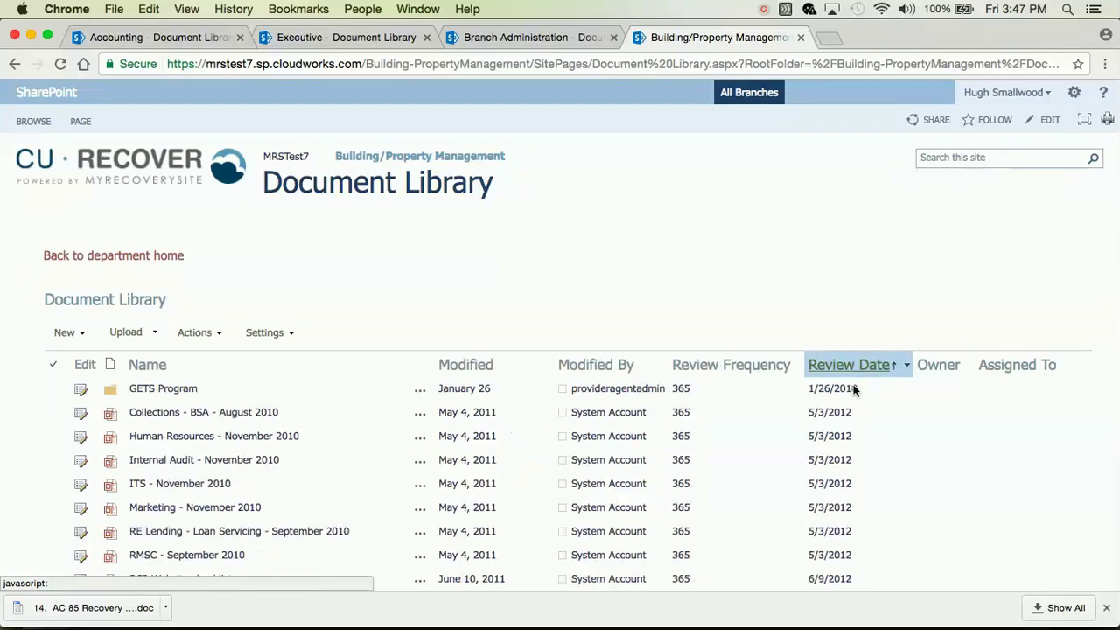
pyautogui.scroll(-2, 880, 437)
pyautogui.scroll(-4, 880, 440)
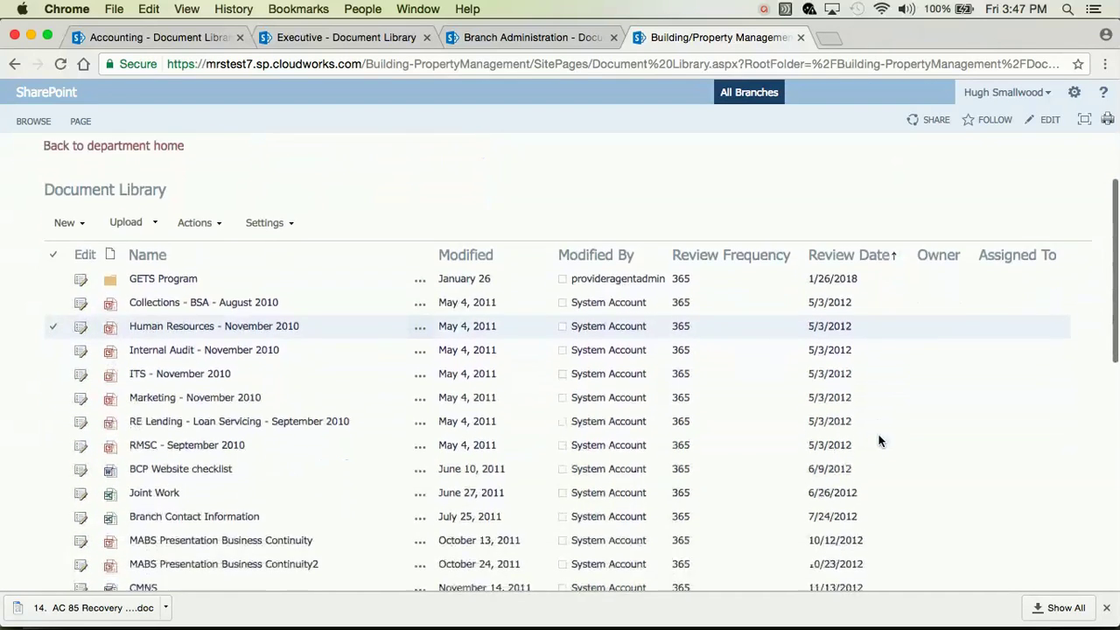
pyautogui.scroll(-6, 880, 441)
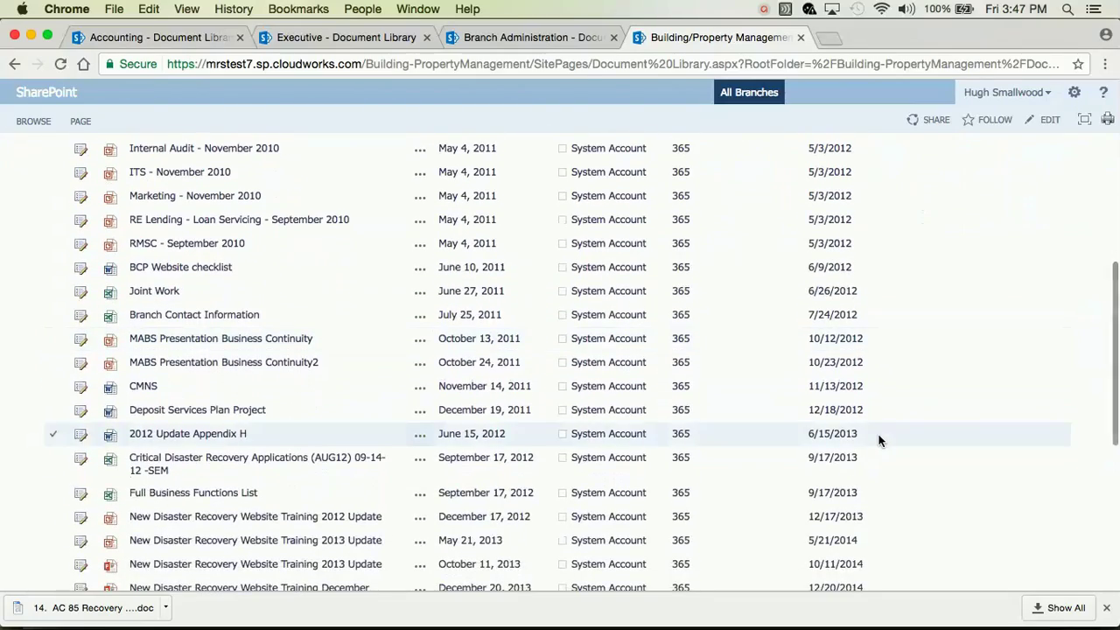
pyautogui.scroll(-4, 879, 440)
pyautogui.scroll(-4, 880, 440)
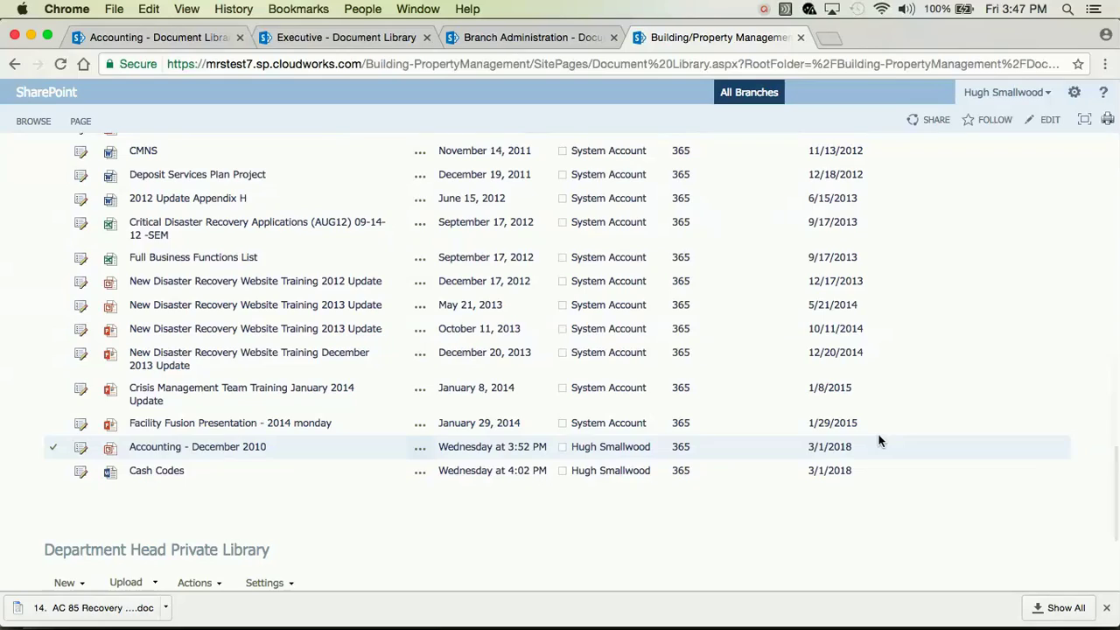
# - Try to delete RMSC - September 2010, BCP Website checklist, Joint Work, MABS Presentation Business Continuity2, CMNS and Deposit Services Plan Project, cancelling at the confirmation
pyautogui.scroll(3, 879, 440)
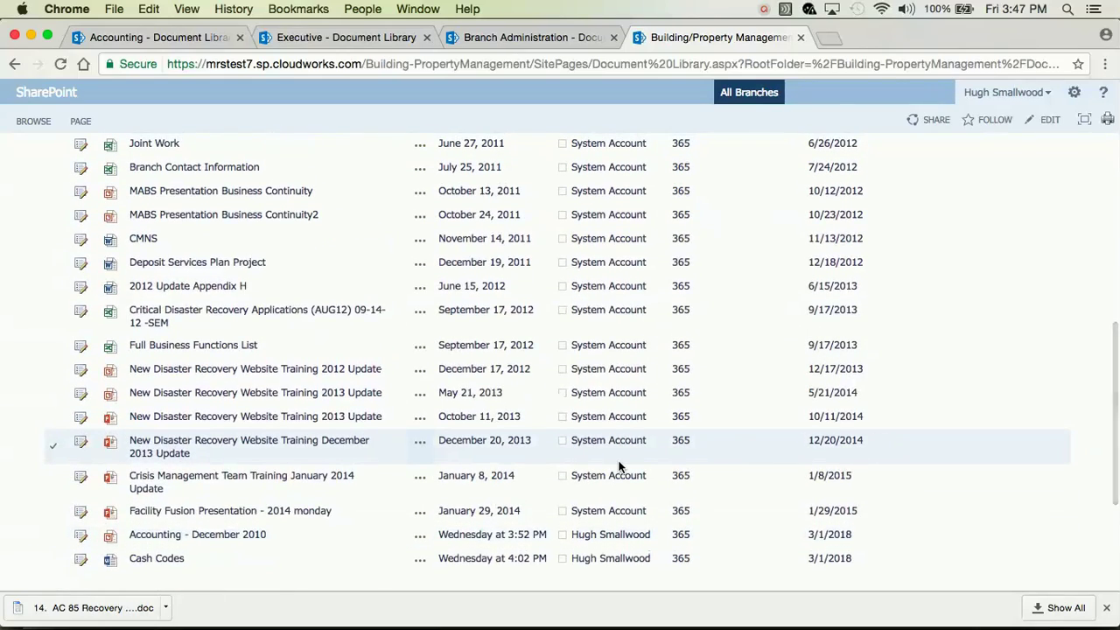
pyautogui.scroll(5, 618, 466)
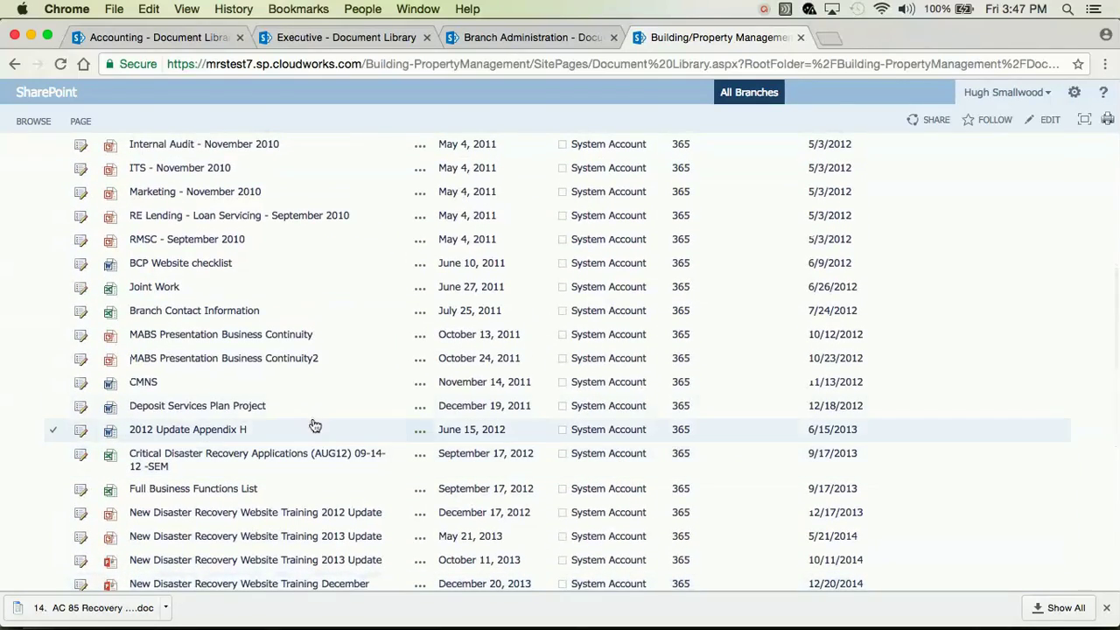
pyautogui.click(56, 407)
pyautogui.click(56, 387)
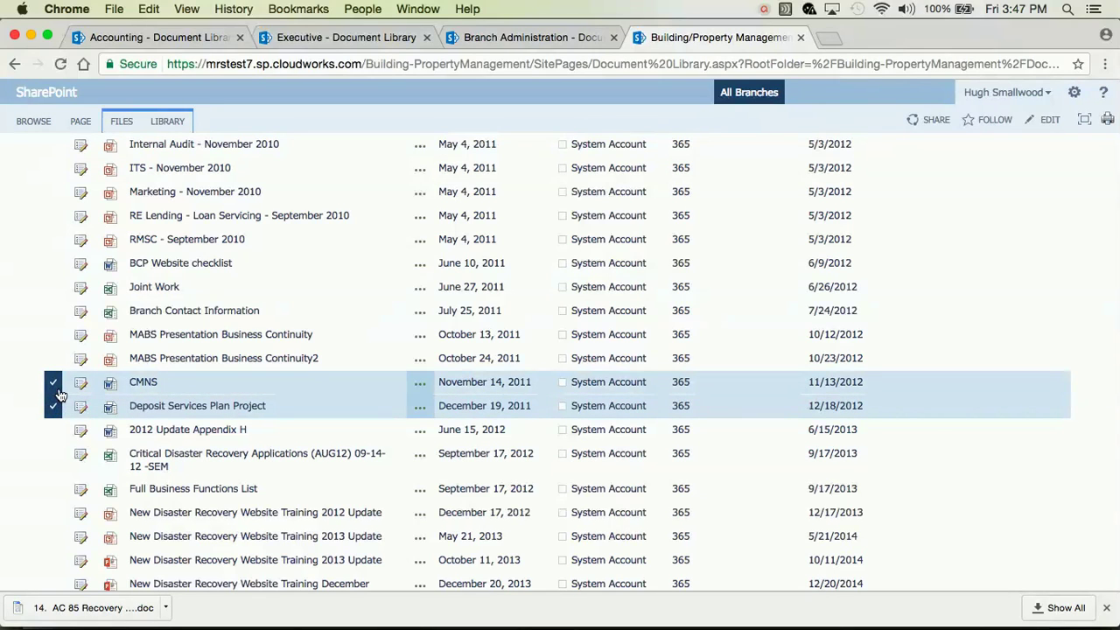
pyautogui.click(55, 360)
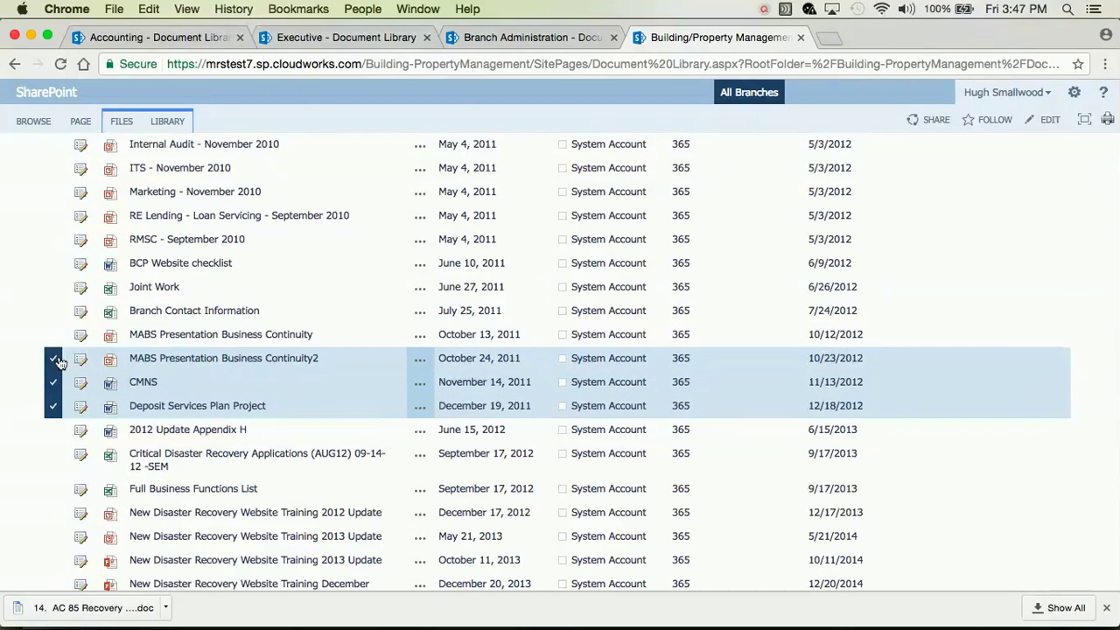
pyautogui.click(56, 287)
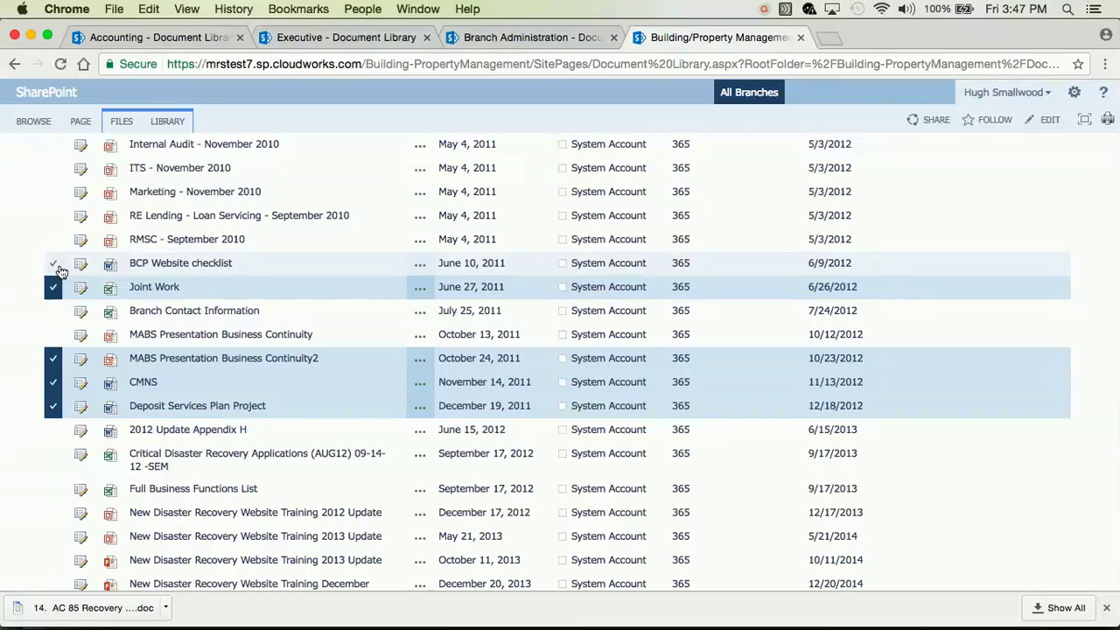
pyautogui.click(58, 266)
pyautogui.click(54, 242)
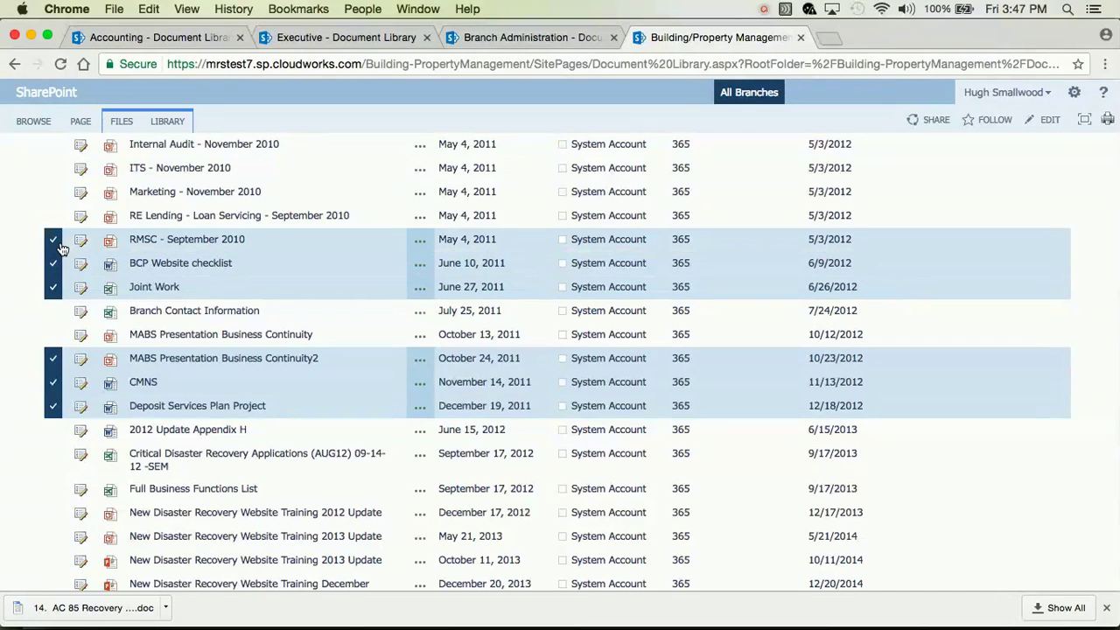
pyautogui.scroll(5, 62, 250)
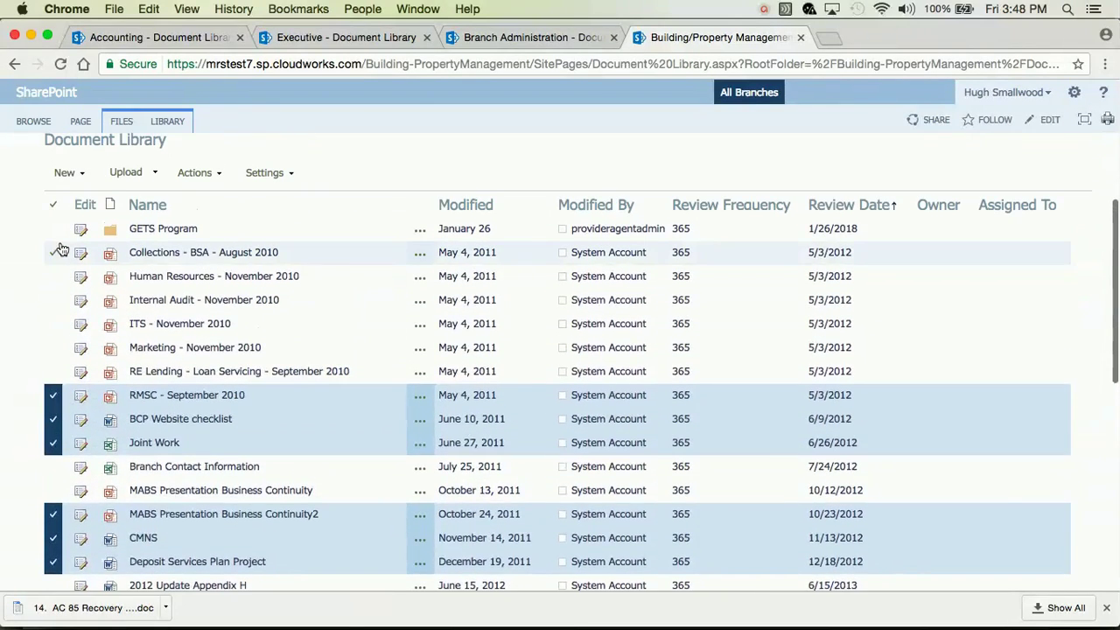
pyautogui.scroll(1, 62, 249)
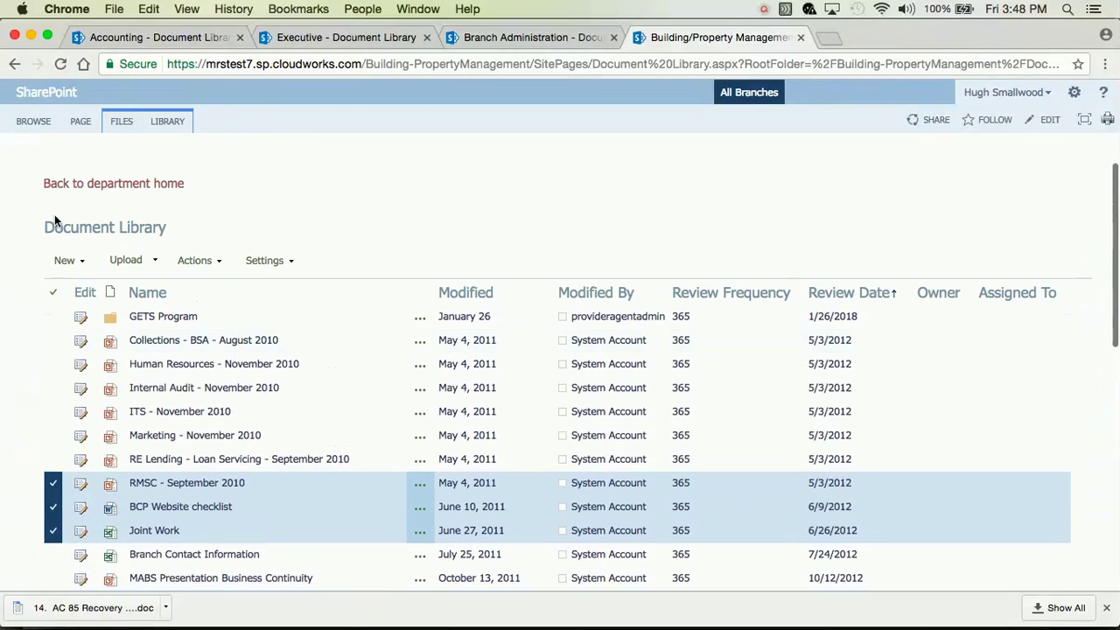
pyautogui.click(121, 124)
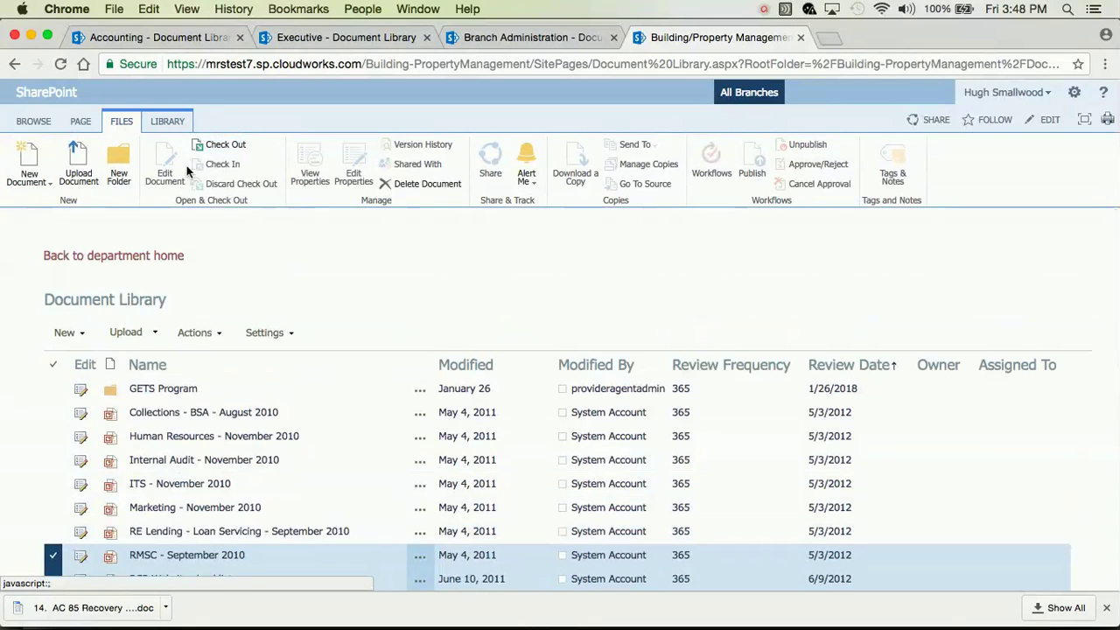
pyautogui.click(428, 184)
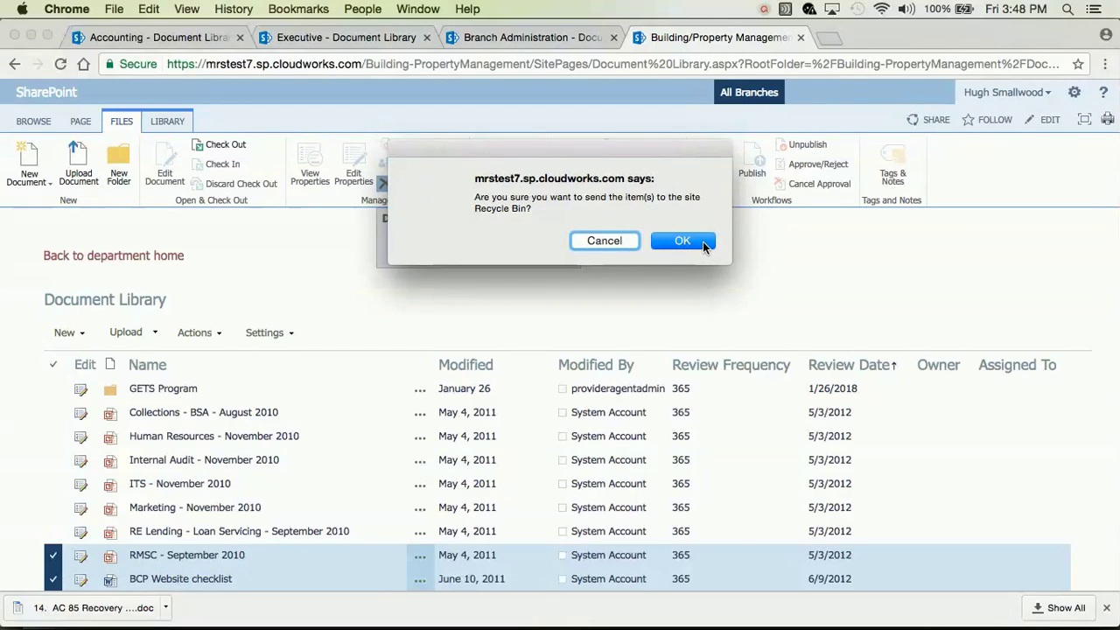
pyautogui.click(612, 237)
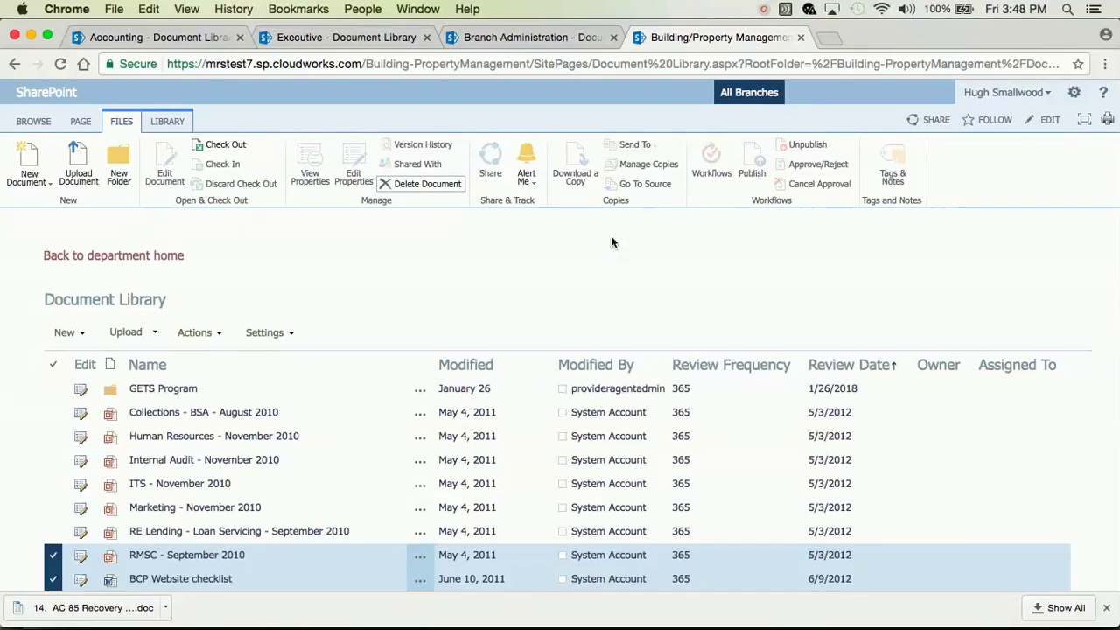
# - View the Executive and Branch Administration document libraries, and add Collections - BSA - August 2010 to the selection in the Building/Property Management library
pyautogui.click(348, 38)
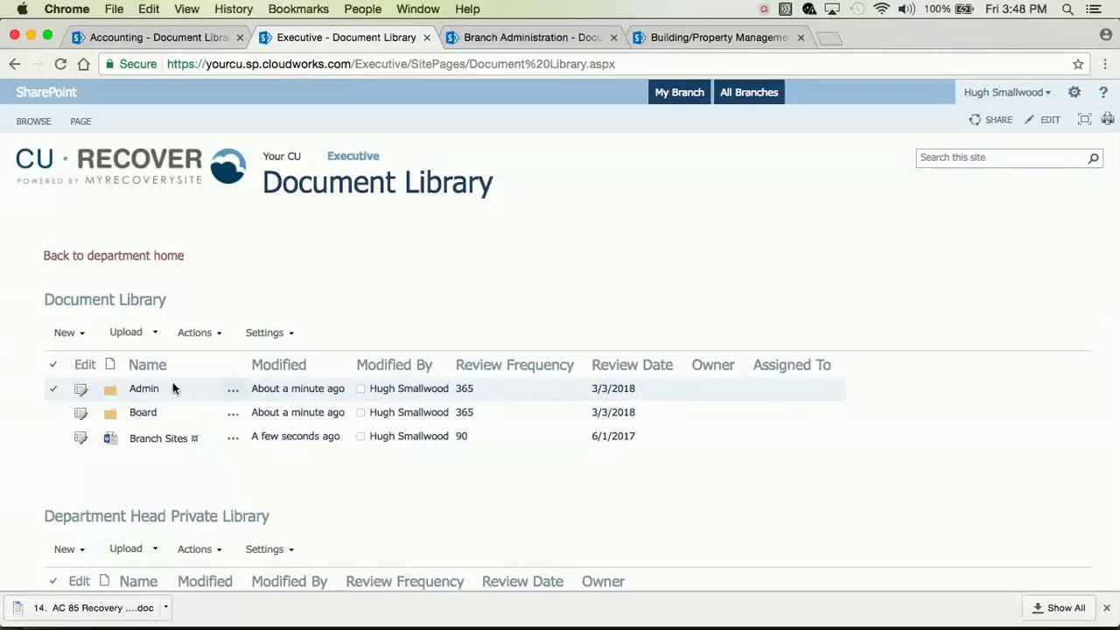
pyautogui.scroll(-1, 162, 394)
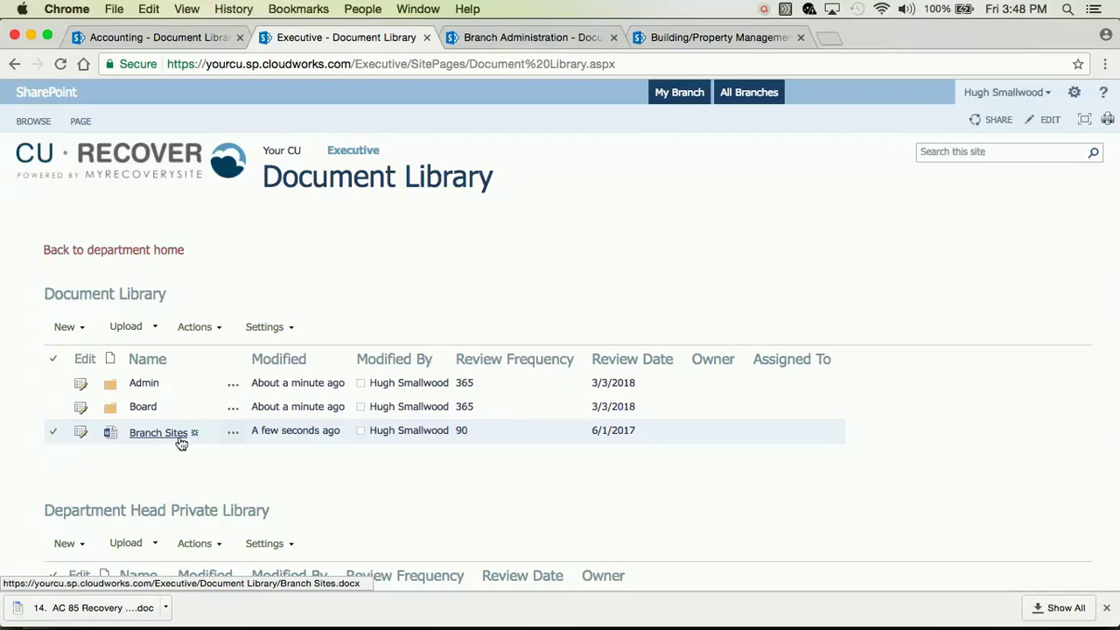
pyautogui.click(529, 40)
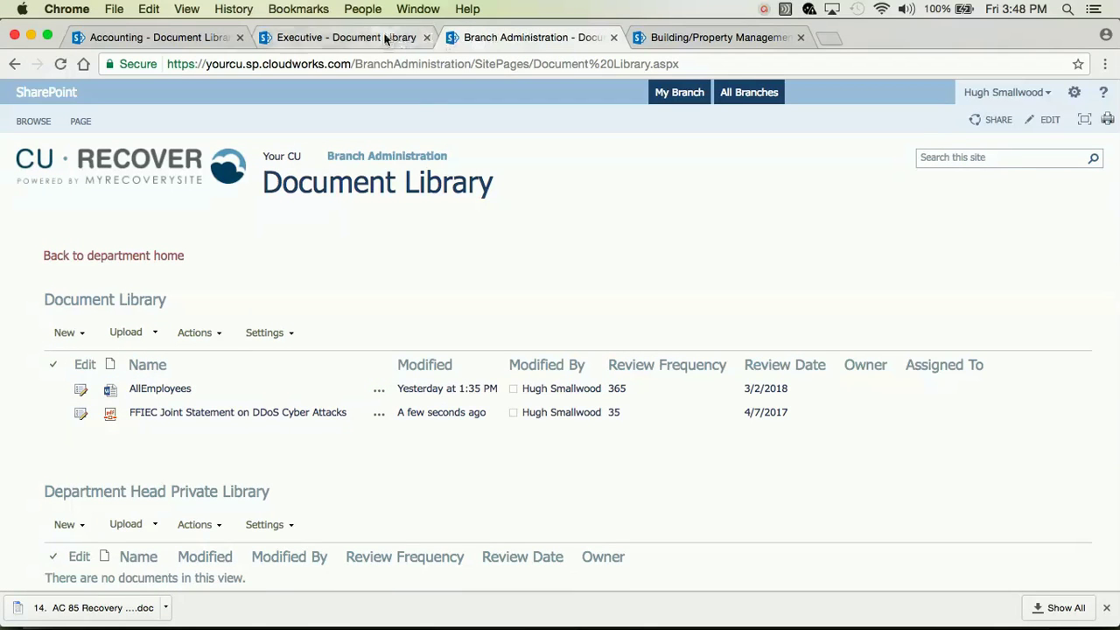
pyautogui.click(671, 37)
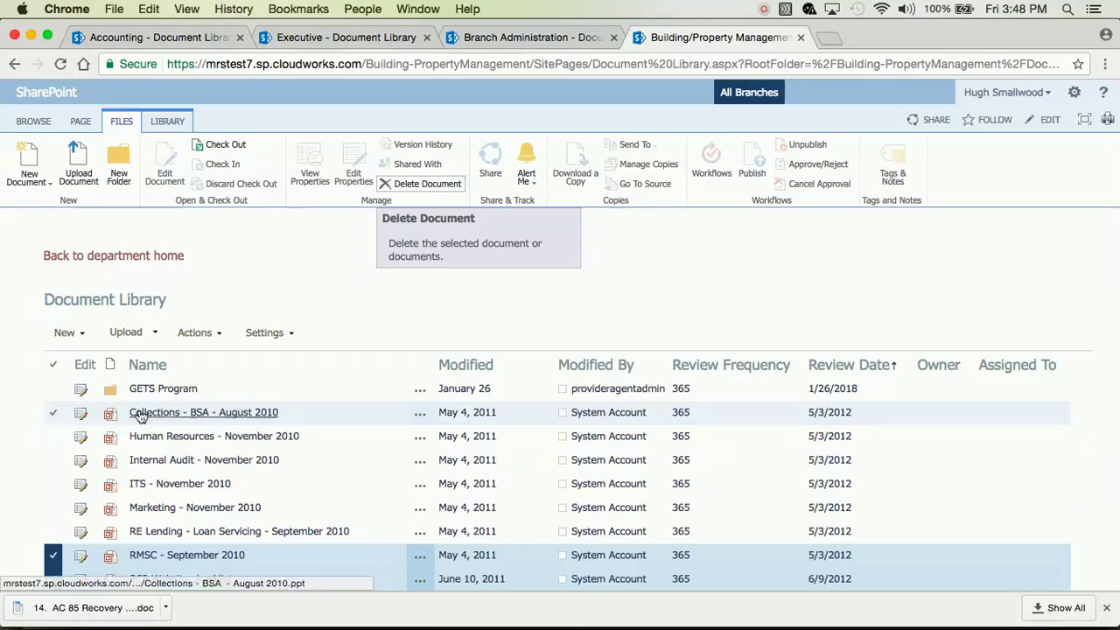
pyautogui.click(56, 413)
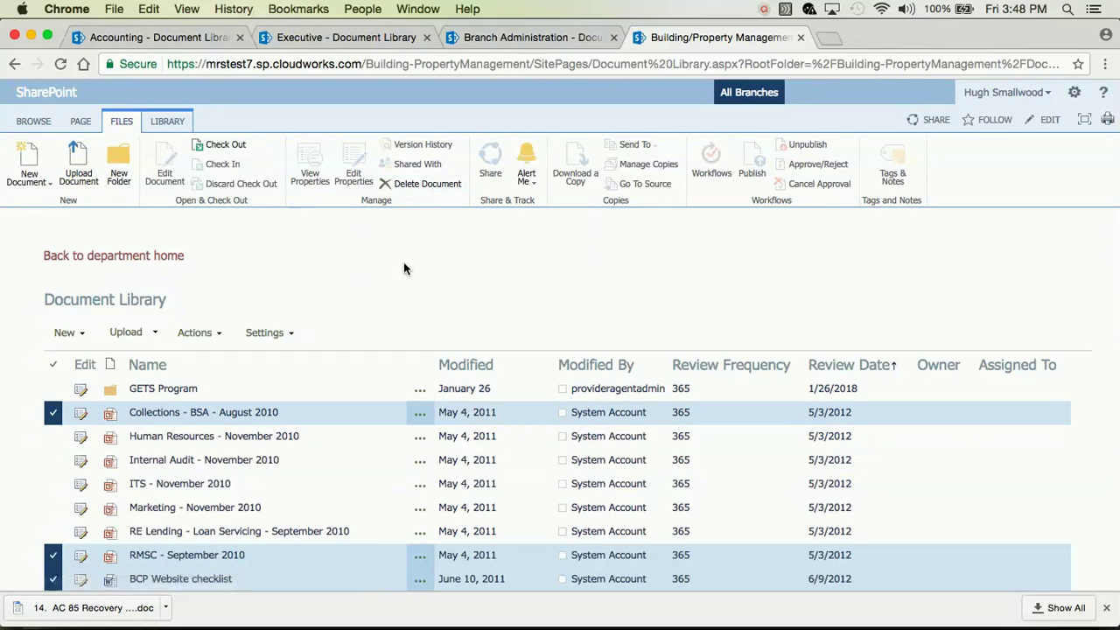
# - Mark Additional Emergency Response Resources in the Accounting library as reviewed by saving its properties without changing any values
pyautogui.click(171, 40)
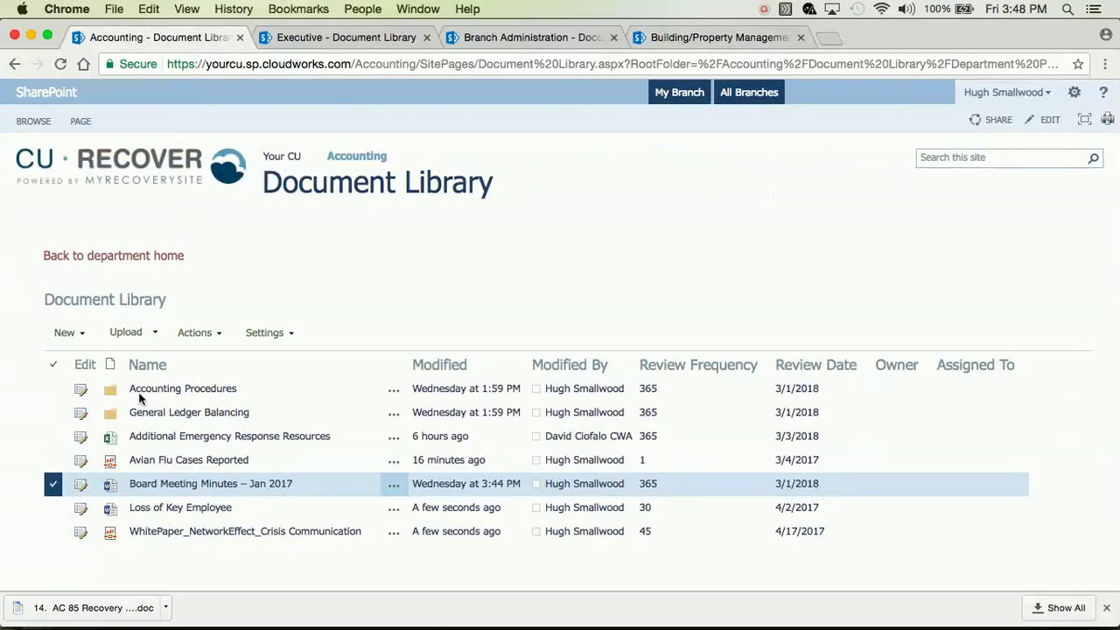
pyautogui.click(83, 438)
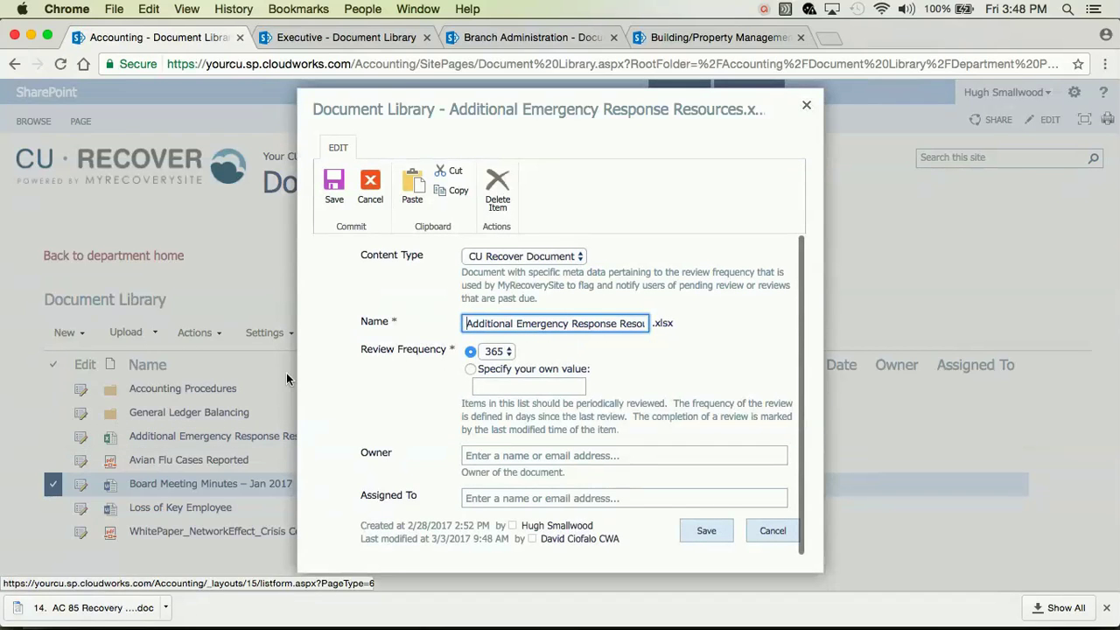
pyautogui.click(700, 531)
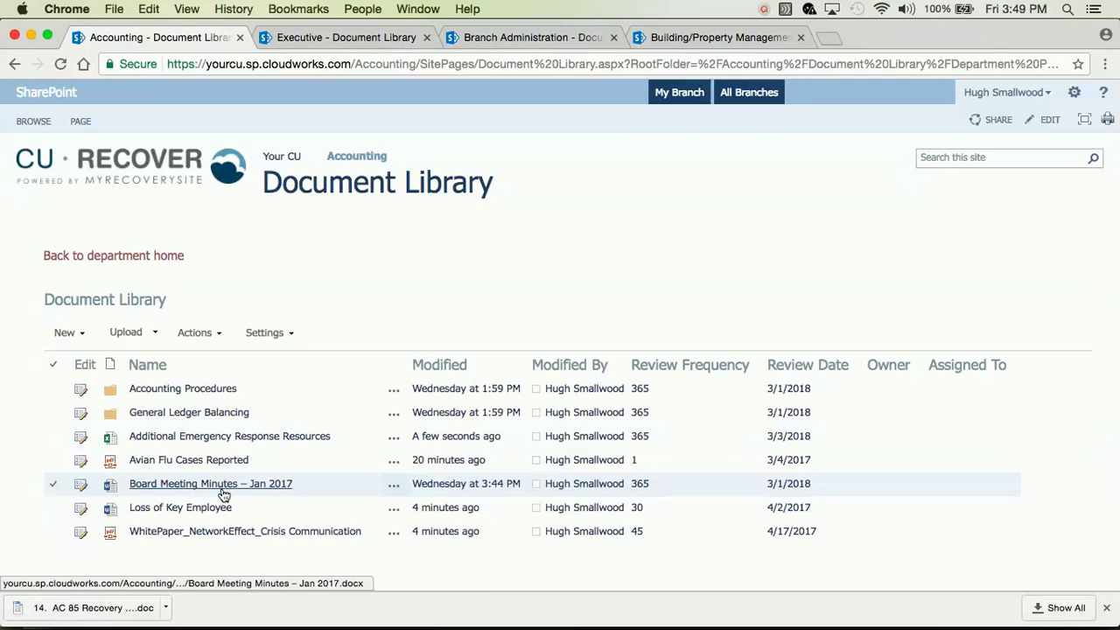
# - Check the Accounting library's document list and go to the Your CU site home
pyautogui.scroll(-2, 219, 492)
pyautogui.scroll(2, 214, 492)
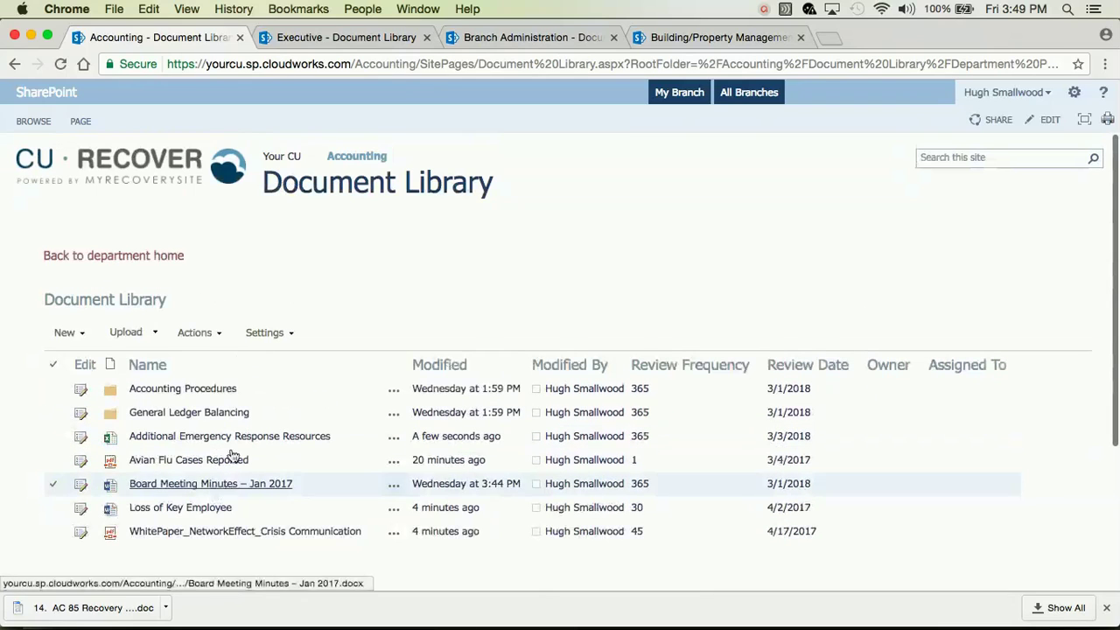
pyautogui.click(293, 162)
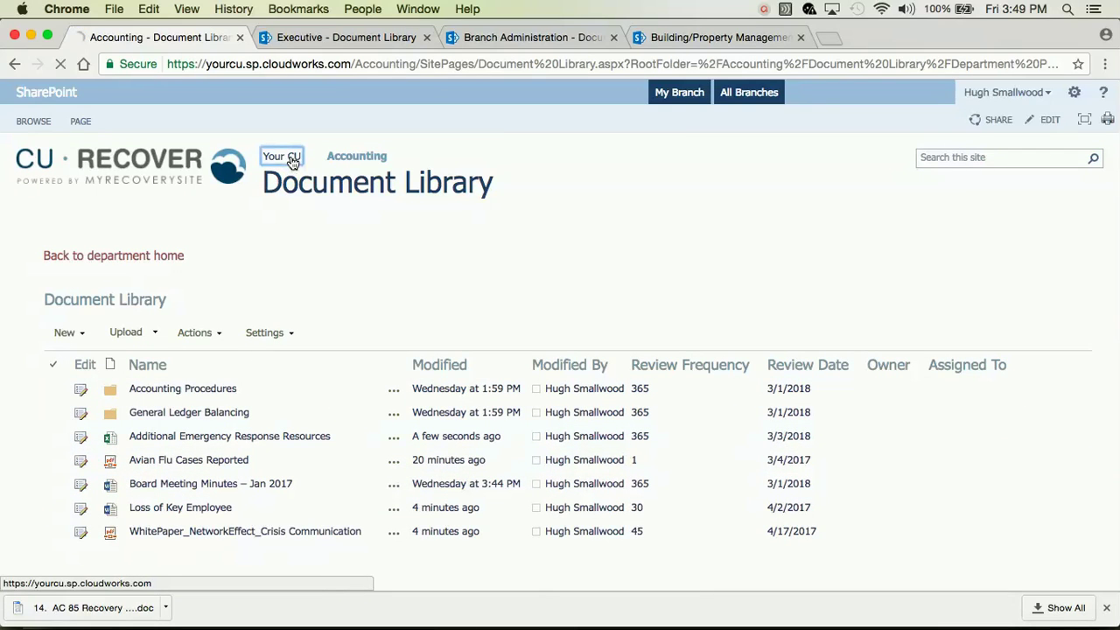